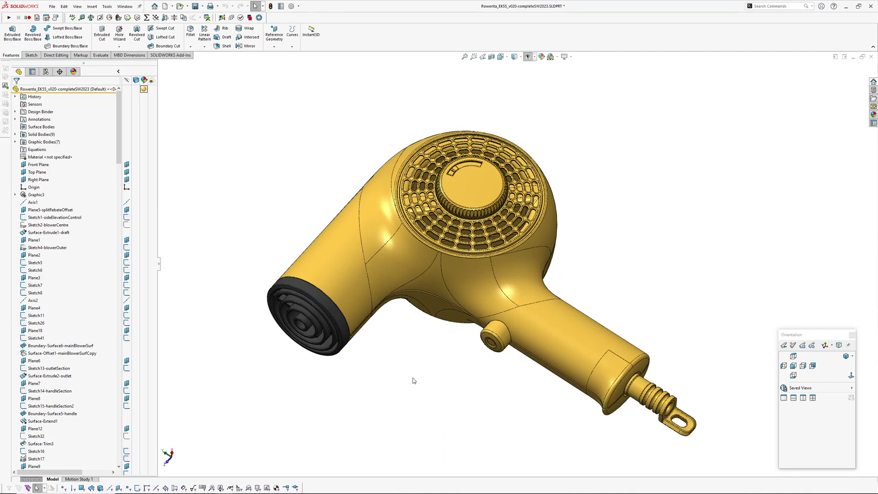
Step: Examine the hair dryer's body, outlet grille, handle and control knob from several angles
middle_click_drag(399, 372, 542, 206)
middle_click_drag(499, 320, 518, 187)
middle_click_drag(404, 274, 600, 182, "ctrl")
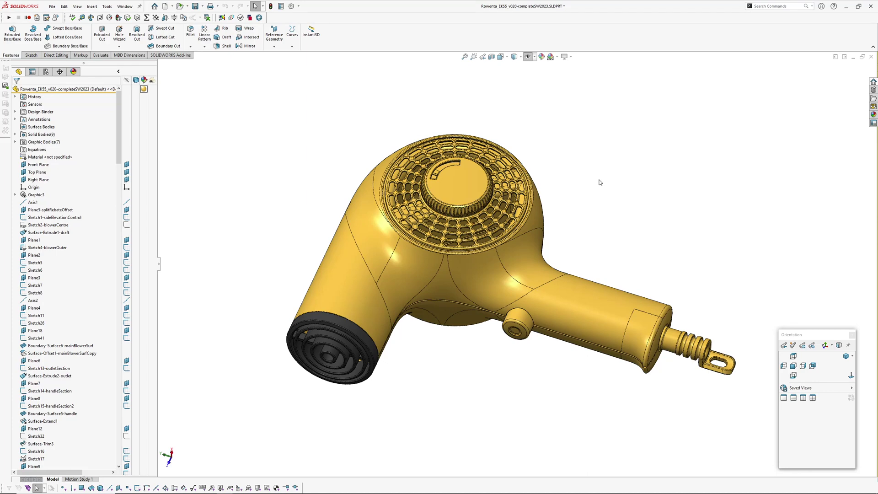
middle_click_drag(589, 195, 608, 187)
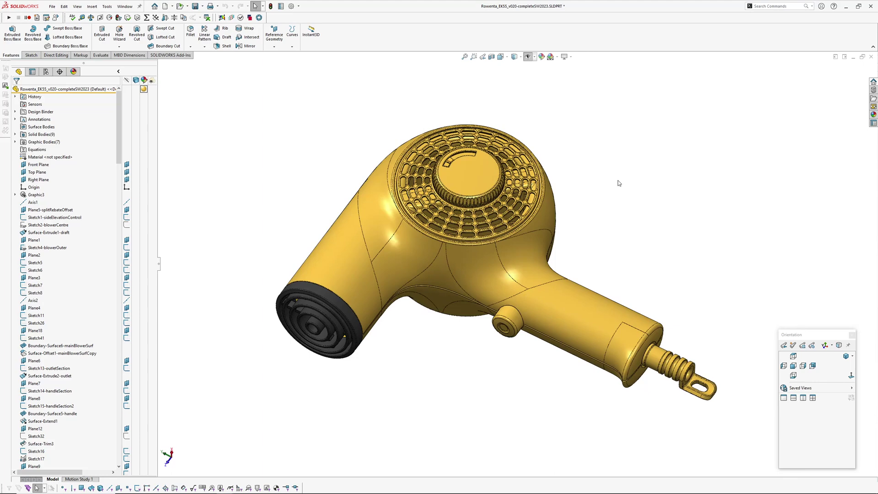
mouse_move(613, 188)
middle_mouse_down()
mouse_move(612, 145)
mouse_move(615, 176)
middle_mouse_up()
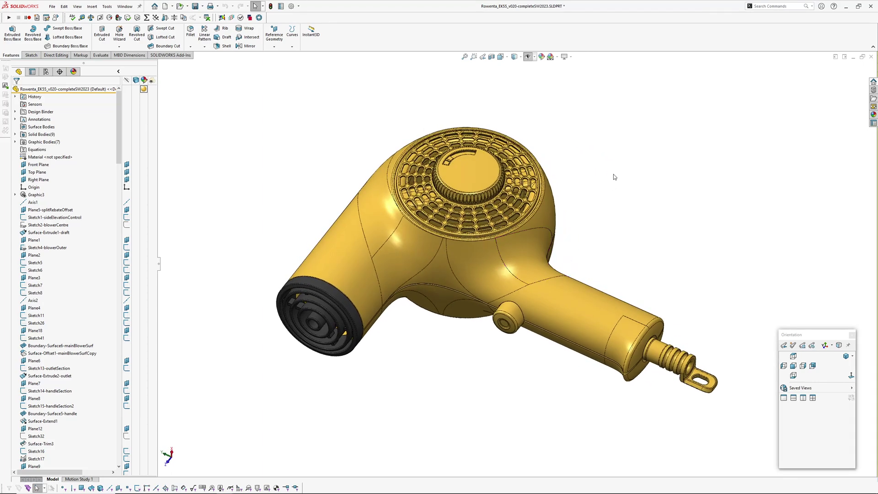
middle_click_drag(614, 176, 621, 208)
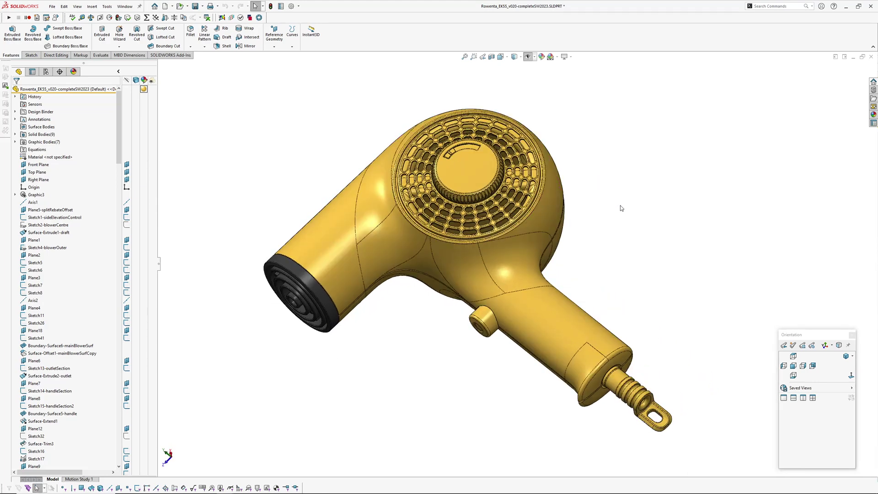
mouse_move(608, 213)
middle_mouse_down()
mouse_move(608, 235)
mouse_move(607, 214)
mouse_move(619, 209)
middle_mouse_up()
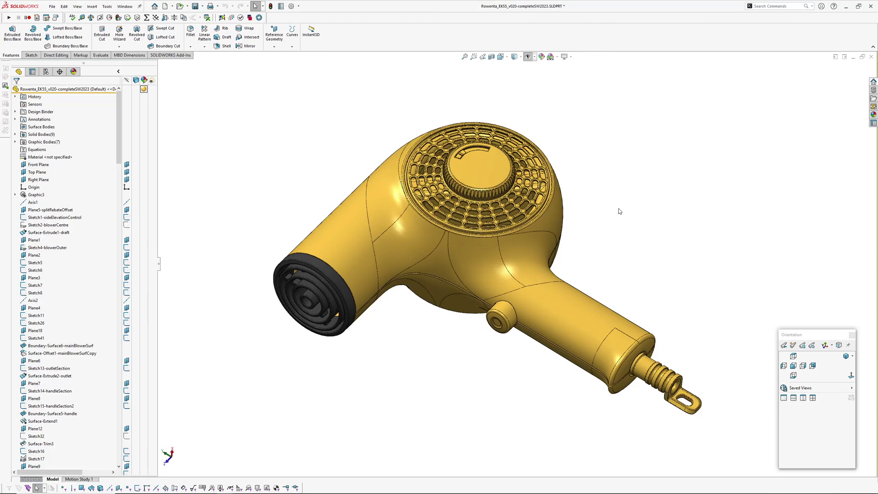
middle_click_drag(614, 214, 635, 224)
left_click(77, 6)
left_click(228, 110)
middle_click_drag(229, 110, 297, 154)
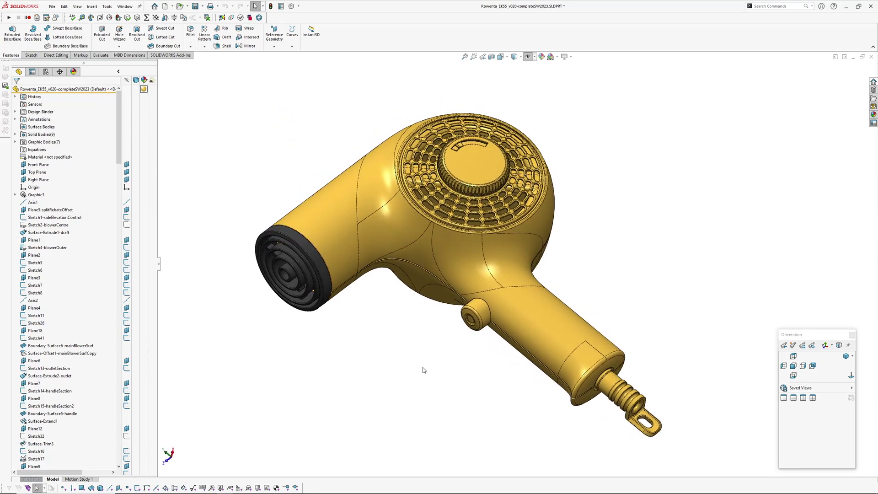
mouse_move(423, 372)
middle_mouse_down("ctrl")
mouse_move(449, 387)
mouse_move(454, 353)
mouse_move(478, 358)
mouse_move(456, 353)
mouse_move(435, 379)
middle_mouse_up("ctrl")
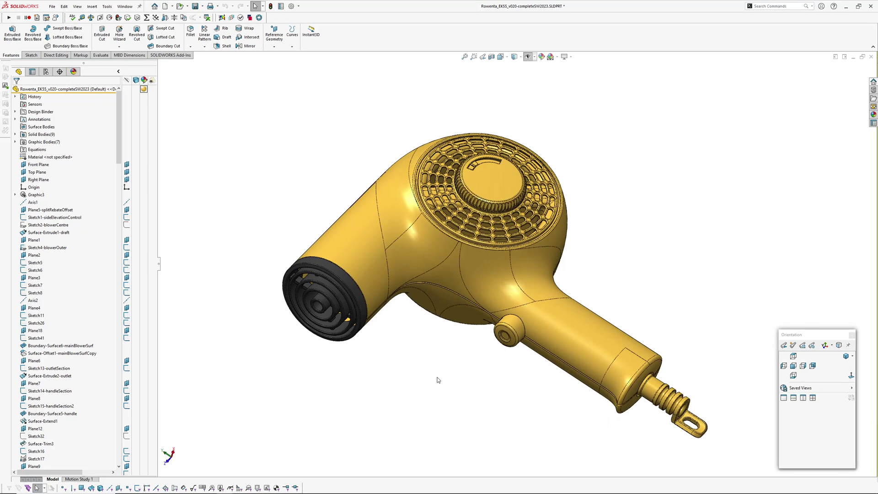
middle_click_drag(293, 169, 280, 161)
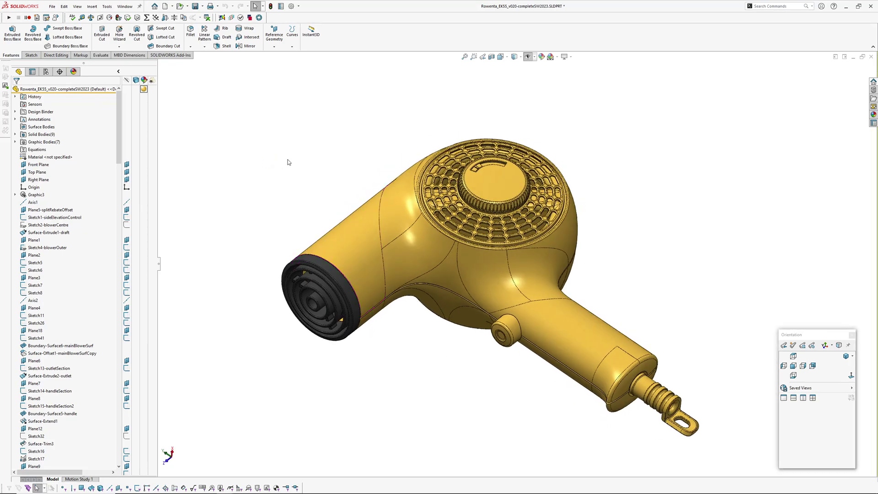
Step: Display the tangent edges as visible solid lines and inspect the surface joints around the blower body
left_click(77, 7)
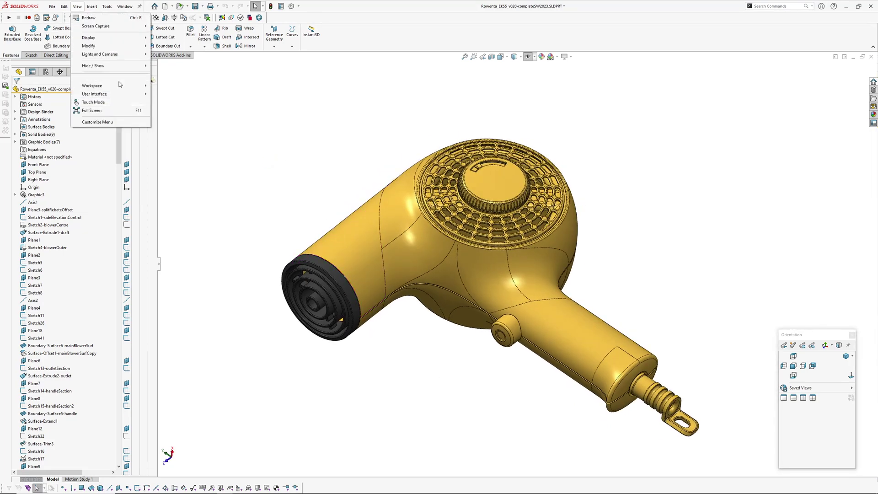
mouse_move(95, 39)
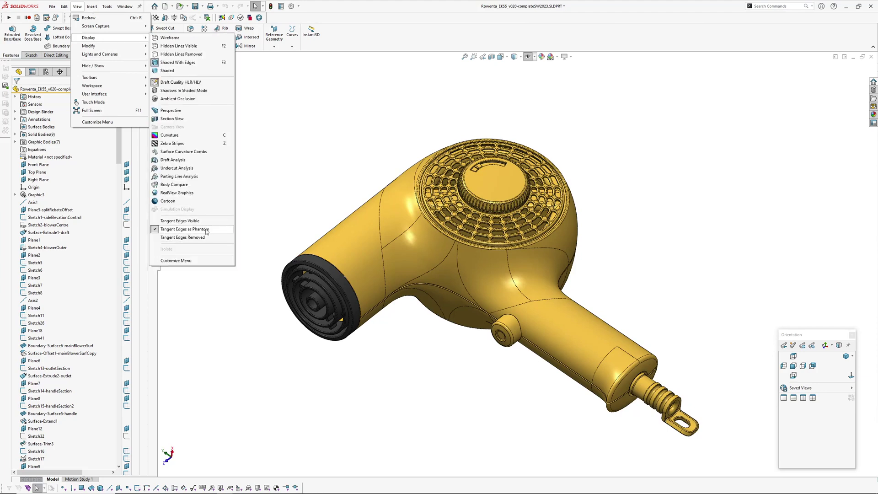
left_click(171, 222)
scroll(457, 266, "down", 4)
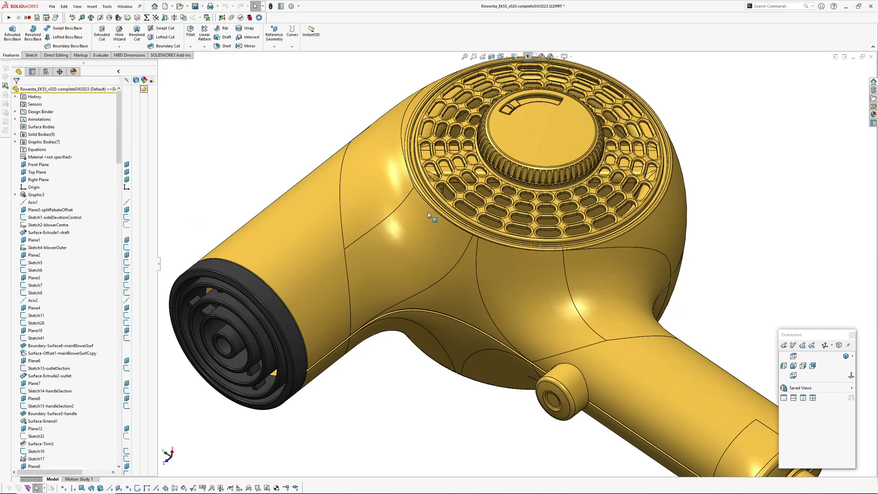
scroll(359, 220, "down", 4)
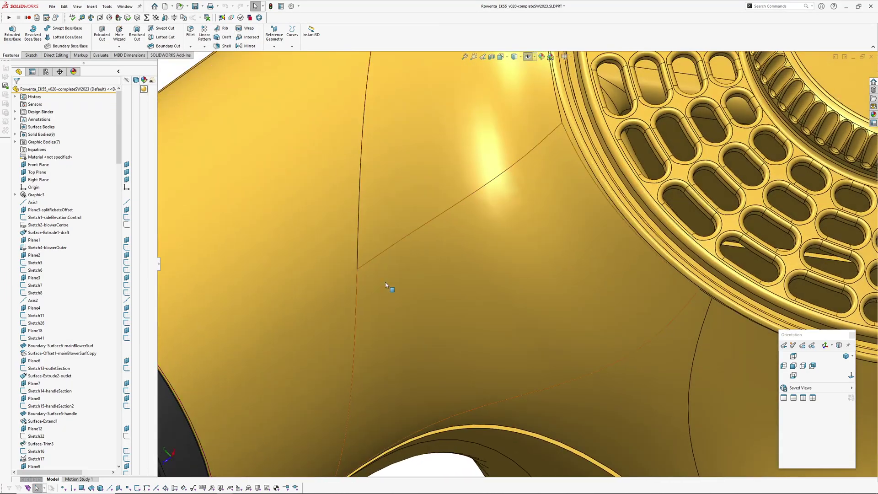
scroll(419, 282, "up", 3)
scroll(517, 293, "up", 3)
middle_click_drag(517, 293, 685, 266)
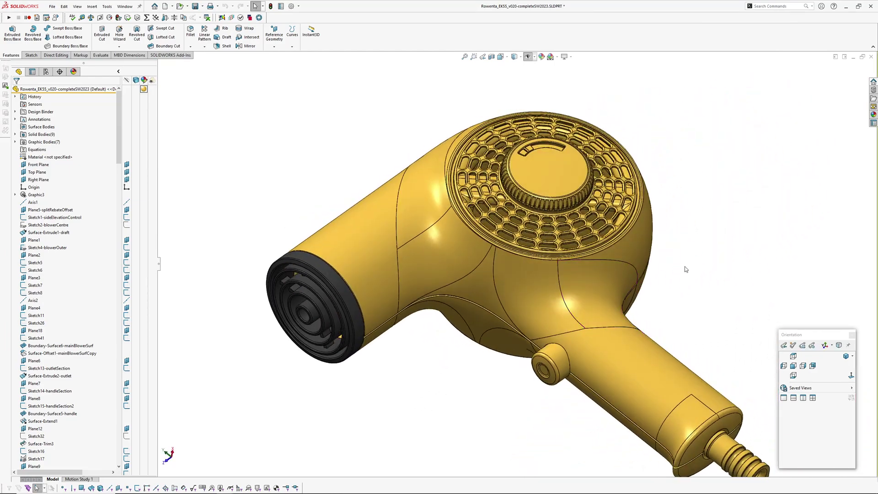
left_click(595, 325)
middle_click_drag(608, 336, 407, 399)
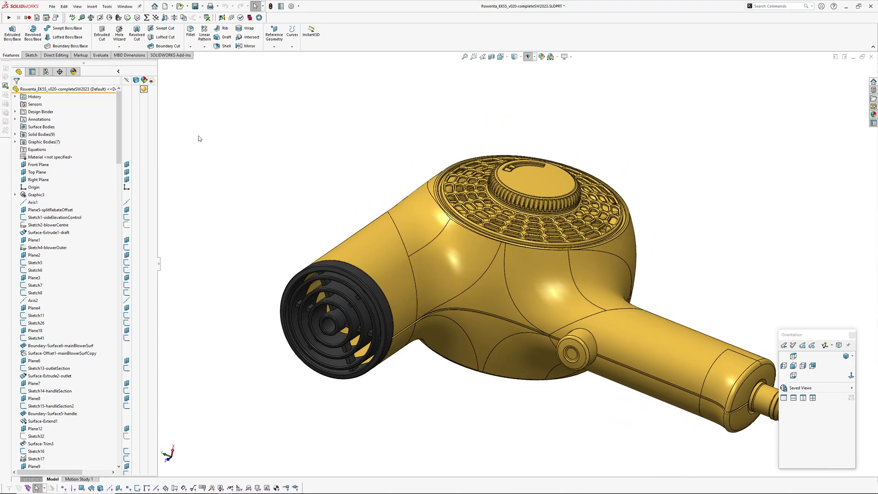
Step: Set the tangent edges to display as phantom lines
left_click(78, 7)
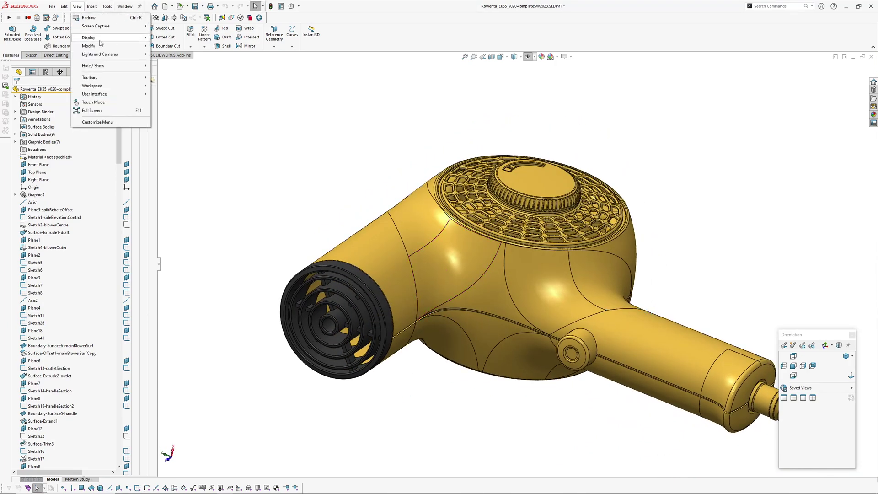
mouse_move(101, 38)
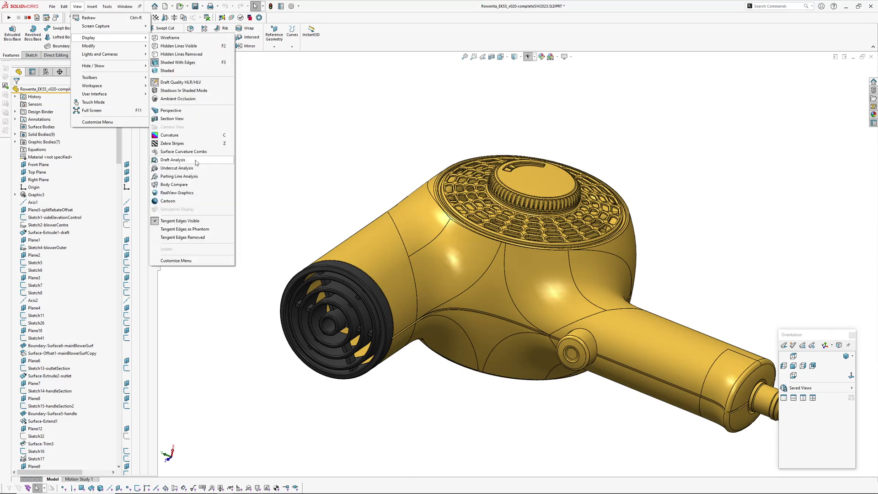
left_click(191, 231)
Step: Run a Deviation Analysis on the curved edge between the outlet tube and the main blower body, inspect it and close it
scroll(408, 412, "down", 5)
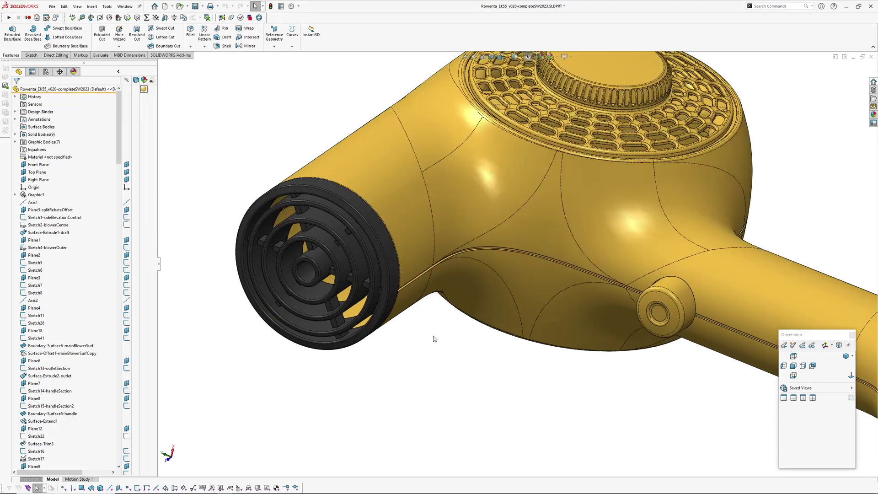
left_click(420, 273)
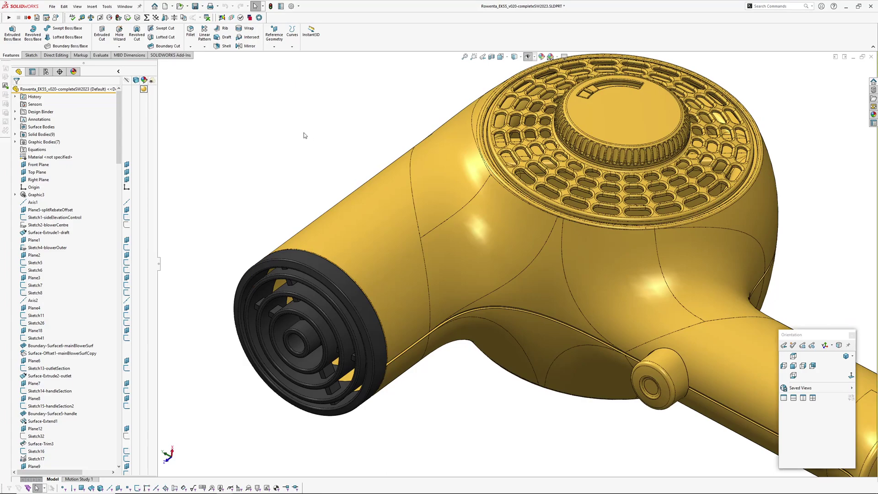
mouse_move(303, 133)
middle_mouse_down()
mouse_move(326, 143)
mouse_move(313, 139)
middle_mouse_up()
left_click(313, 138)
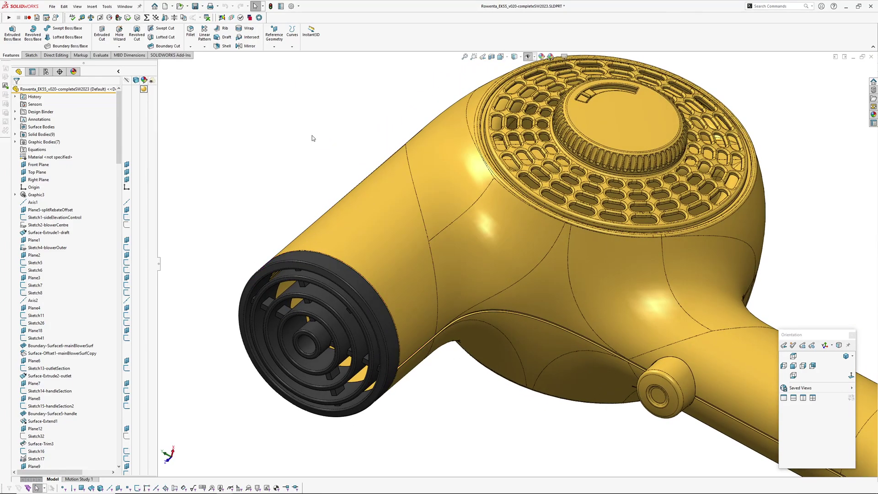
middle_click_drag(397, 198, 431, 202)
middle_click_drag(324, 172, 442, 188)
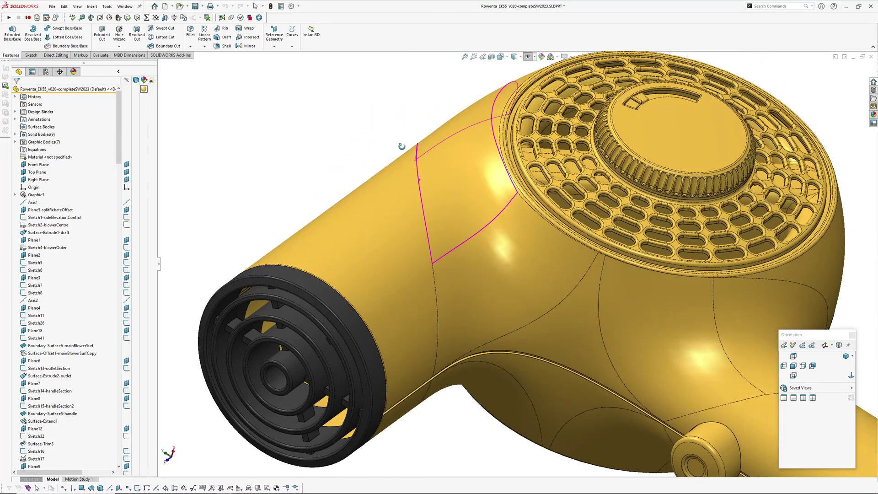
left_click(421, 204)
middle_click_drag(407, 229, 418, 204)
left_click(417, 204)
left_click(156, 18)
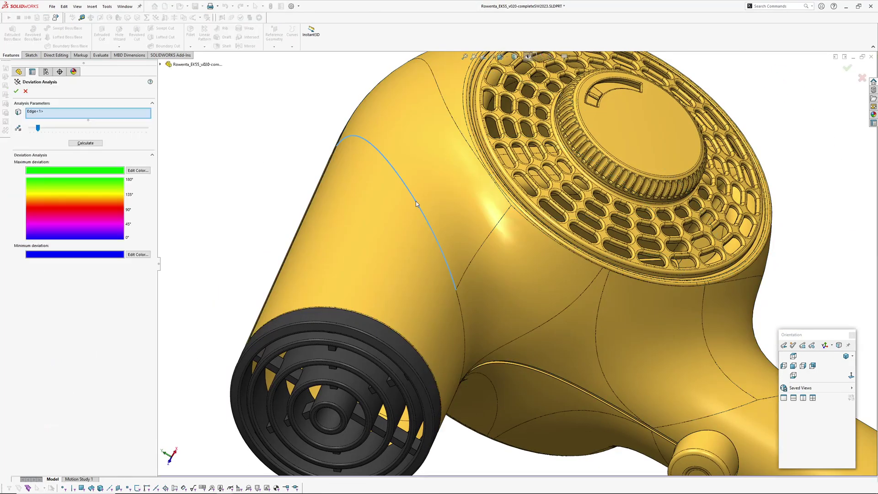
left_click(86, 143)
middle_click_drag(475, 236, 471, 207)
middle_click_drag(451, 175, 435, 185)
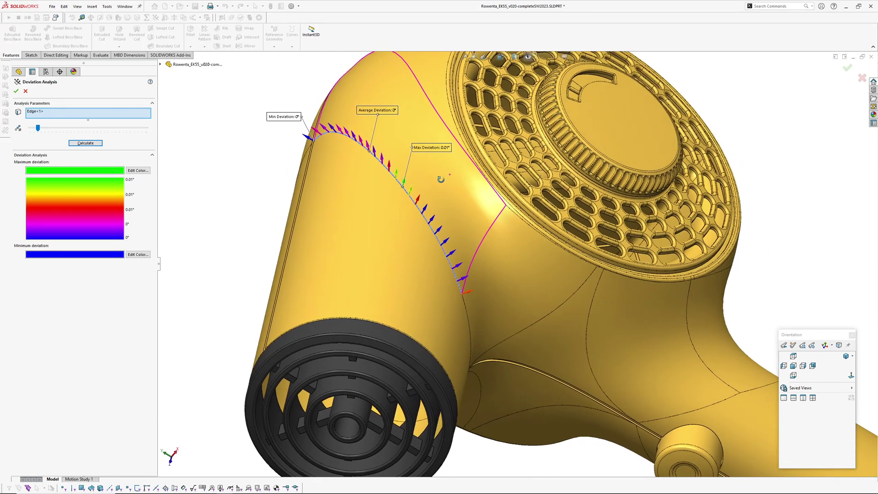
left_click(16, 91)
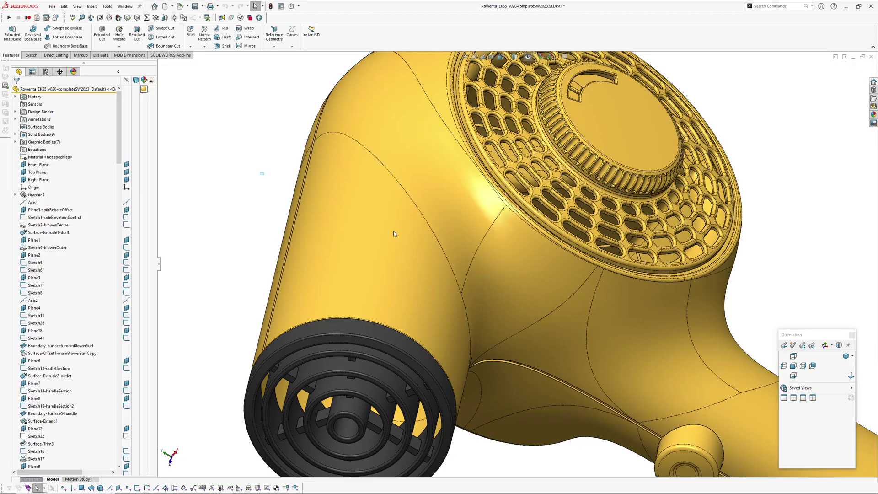
Step: Examine the phantom tangent edges where the outlet tube and handle blend into the blower body
key("f")
scroll(636, 282, "down", 8)
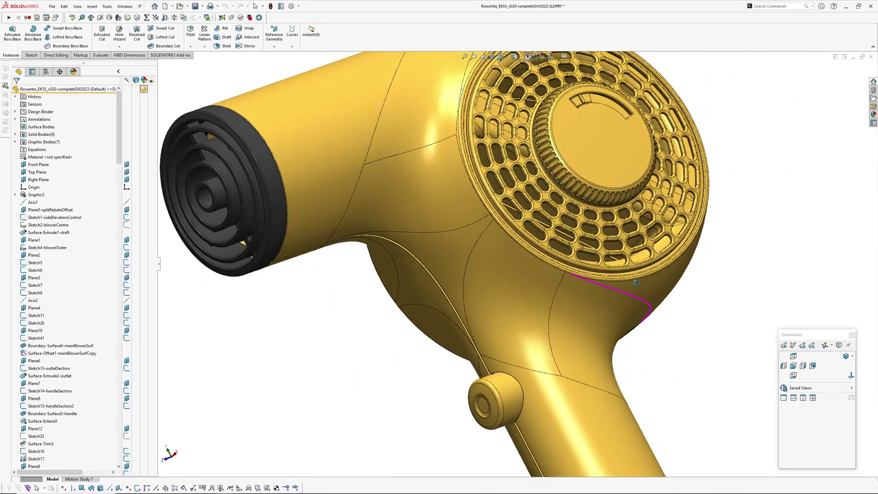
middle_click_drag(636, 282, 409, 150)
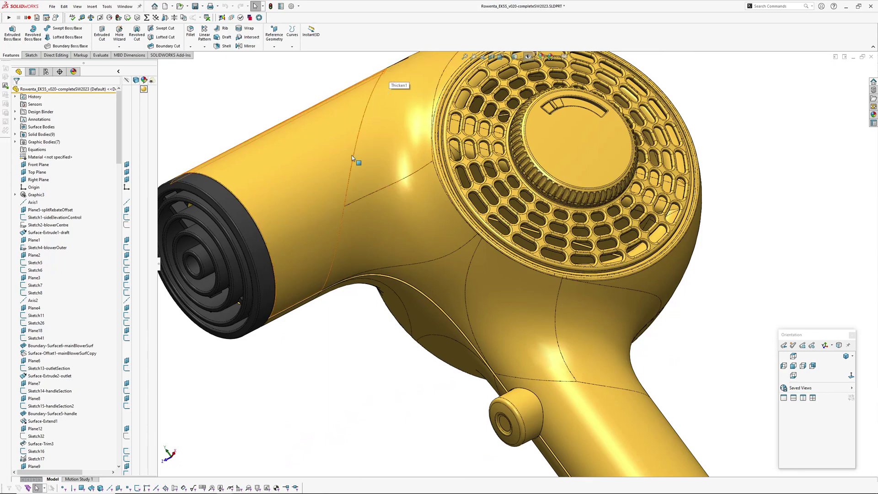
middle_click_drag(343, 208, 344, 193)
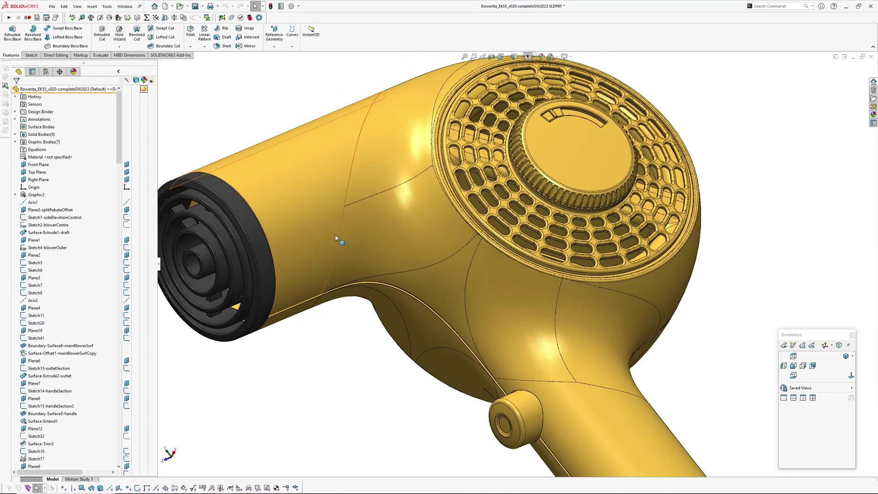
middle_click_drag(320, 302, 475, 254)
left_click(358, 283)
left_click(182, 143)
middle_click_drag(208, 227, 392, 337)
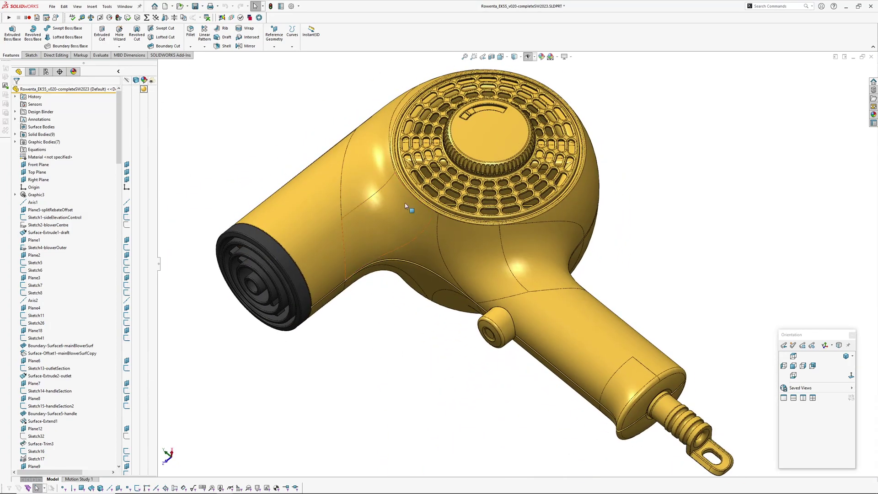
left_click(77, 6)
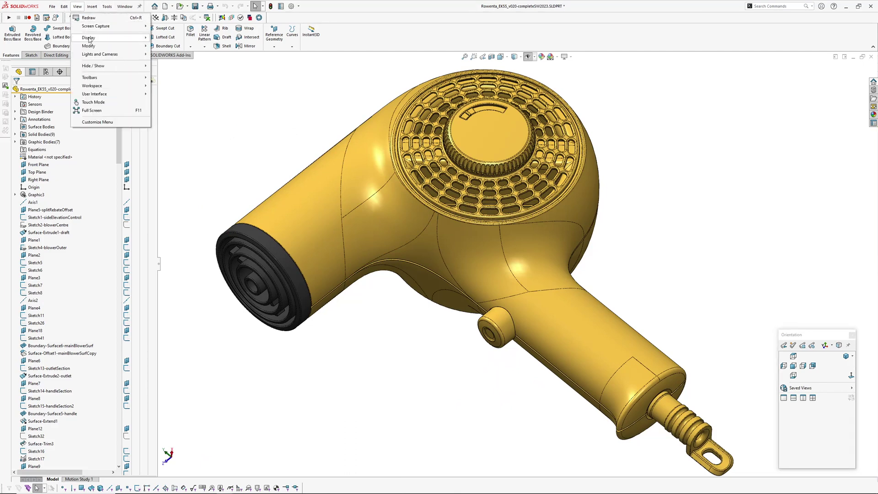
mouse_move(92, 38)
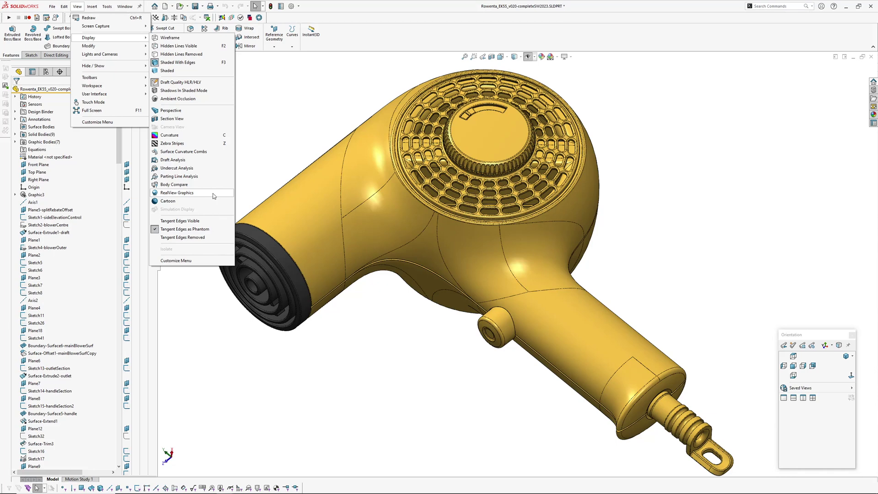
middle_click_drag(292, 156, 397, 352)
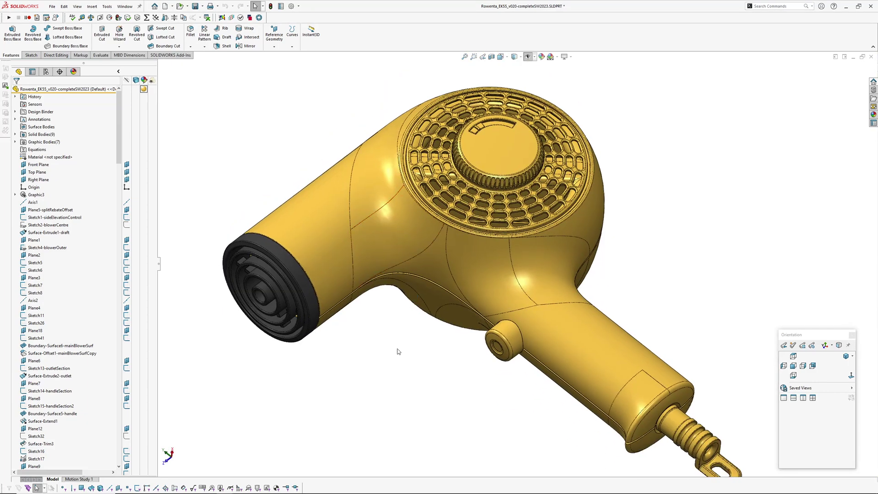
Step: Display the model with hidden lines visible and return it to Shaded With Edges
key("h")
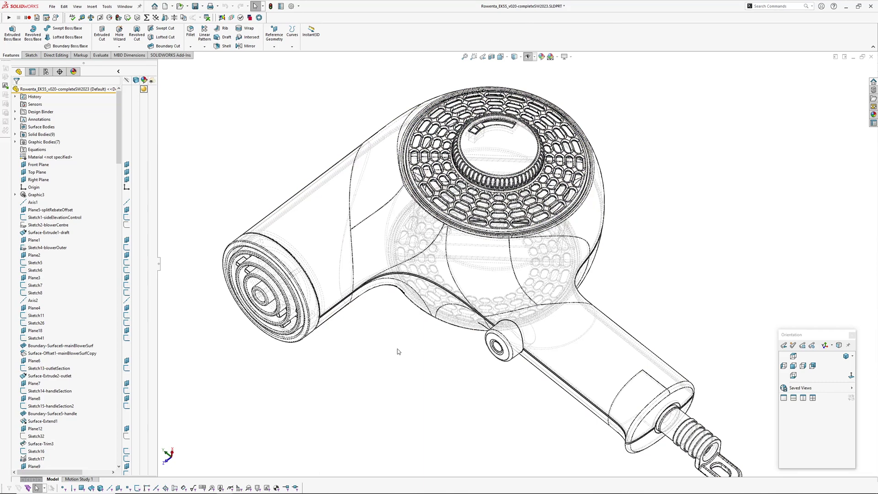
left_click(530, 56)
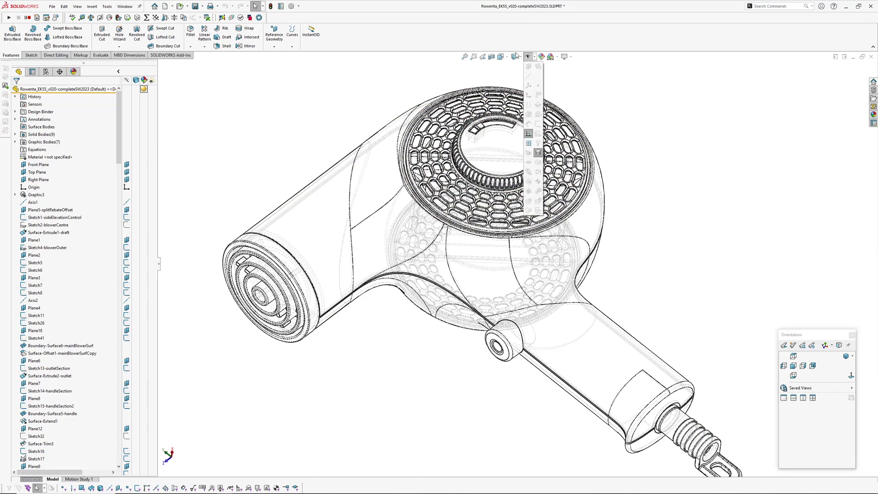
left_click(521, 57)
left_click(521, 56)
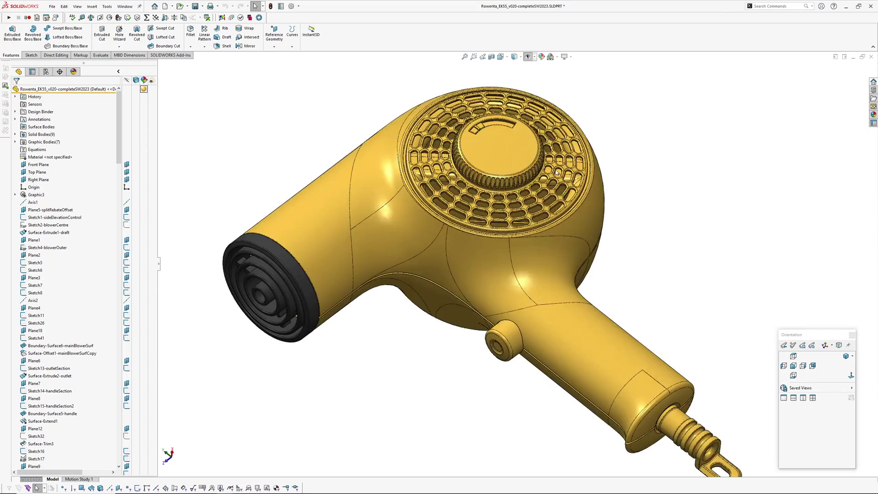
Step: View the model as Shaded without edges and restore the Shaded With Edges display
mouse_move(515, 57)
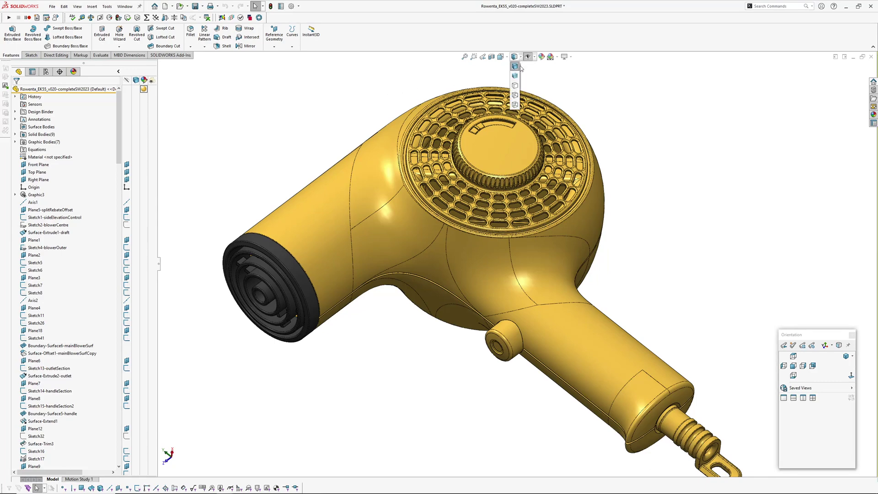
left_click(515, 75)
mouse_move(483, 161)
middle_mouse_down()
mouse_move(428, 143)
mouse_move(522, 183)
mouse_move(526, 137)
mouse_move(609, 161)
mouse_move(597, 160)
mouse_move(601, 168)
middle_mouse_up()
left_click(521, 57)
left_click(515, 66)
Step: Show the model's hidden planes, axes and sketches and fit everything in the view
key("h")
key("f")
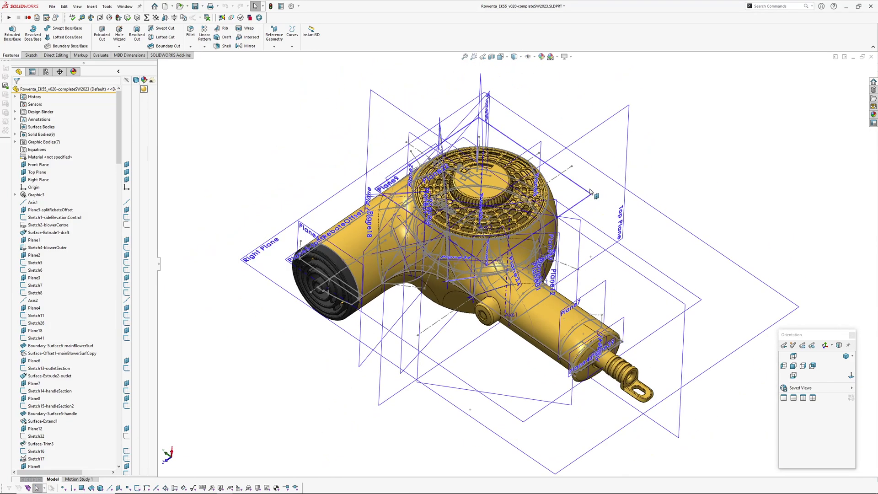
Step: Turn on Hide All Types to hide the planes, axes and sketches, and show them all again
key("ctrl+shift+h")
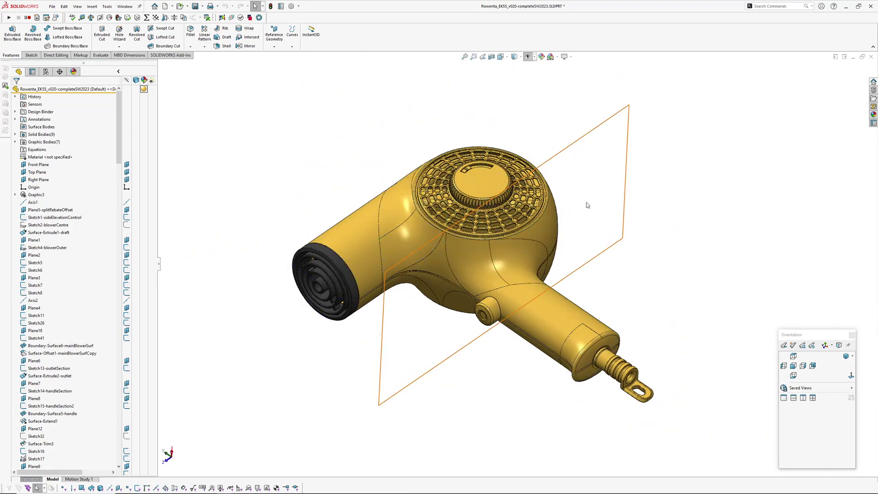
left_click(77, 6)
mouse_move(107, 66)
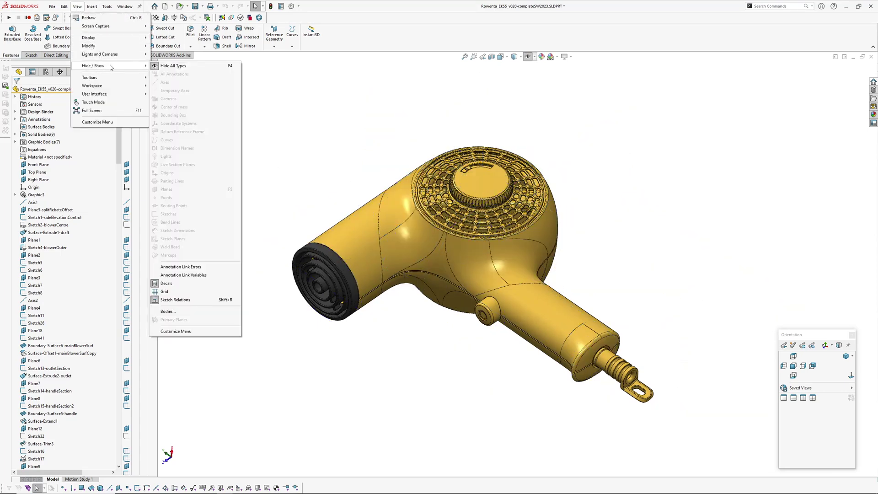
left_click(165, 66)
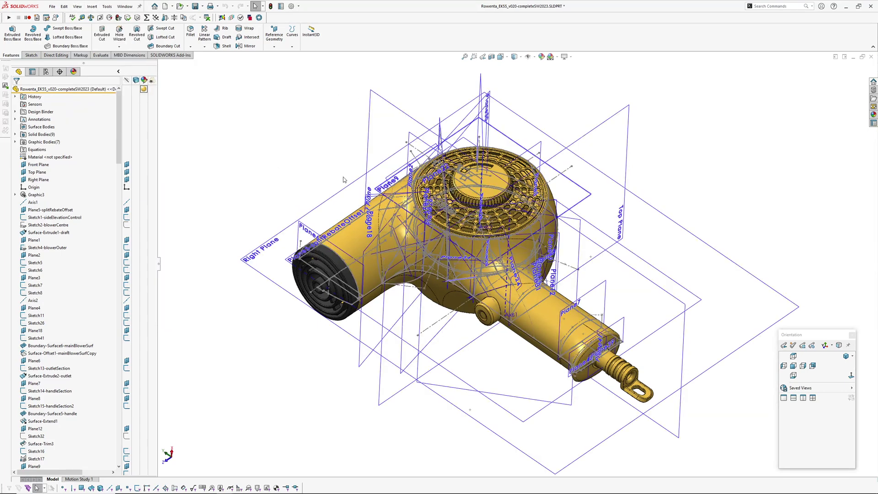
key("ctrl+shift+h")
key("ctrl+shift+h")
mouse_move(298, 369)
middle_mouse_down()
mouse_move(300, 354)
mouse_move(305, 383)
middle_mouse_up()
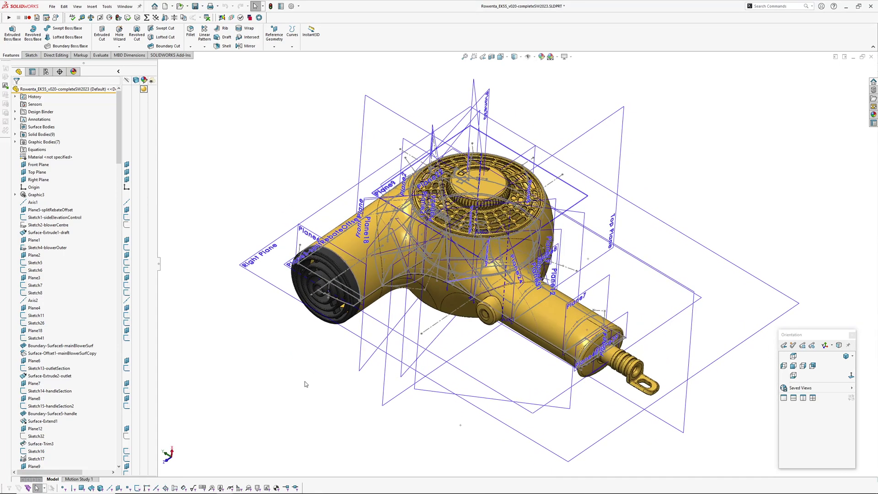
Step: Hide only the reference planes while keeping the axes and sketches displayed around the hair dryer
key("p")
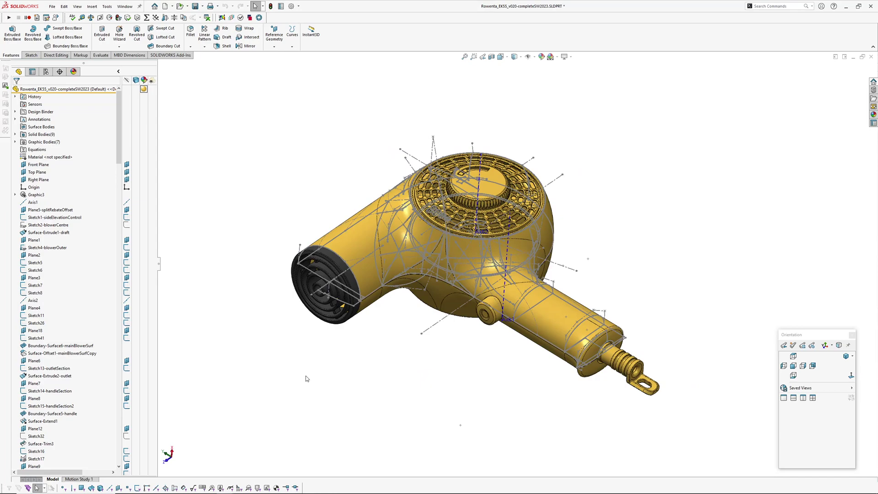
scroll(449, 343, "down", 2)
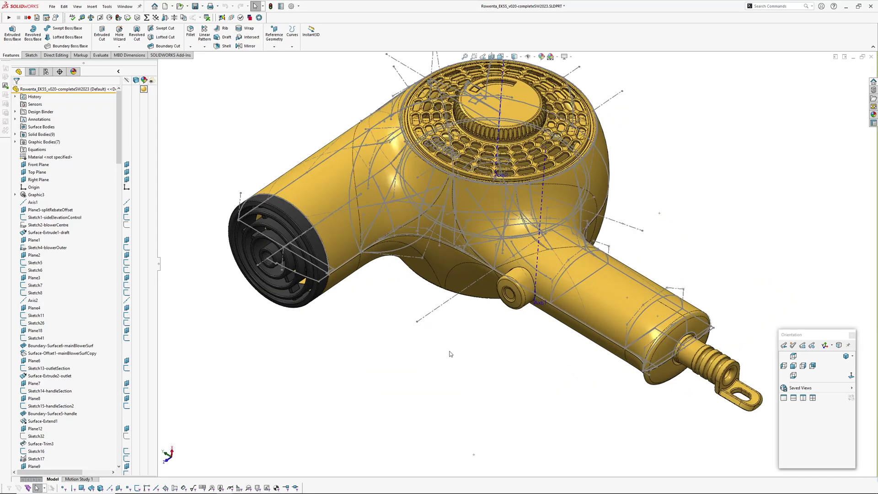
mouse_move(449, 349)
middle_mouse_down()
mouse_move(456, 323)
mouse_move(461, 349)
middle_mouse_up()
key("ctrl+shift+h")
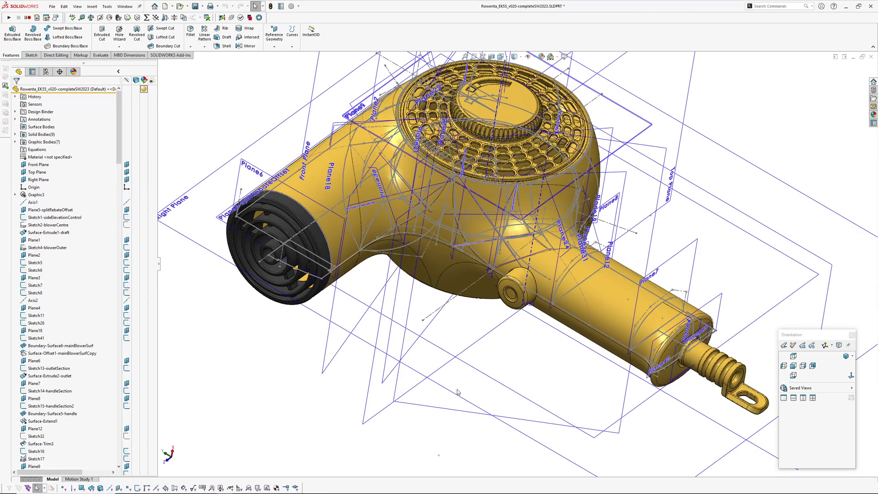
key("ctrl+shift+h")
key("ctrl+h")
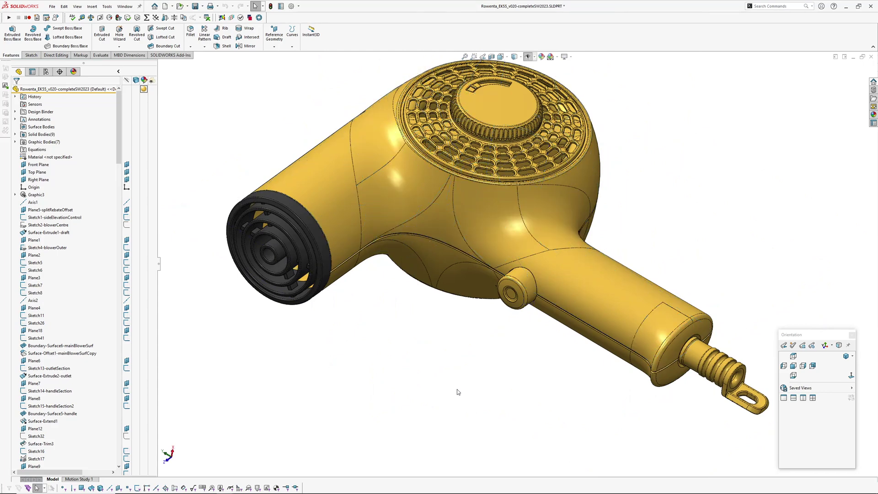
key("ctrl+shift+h")
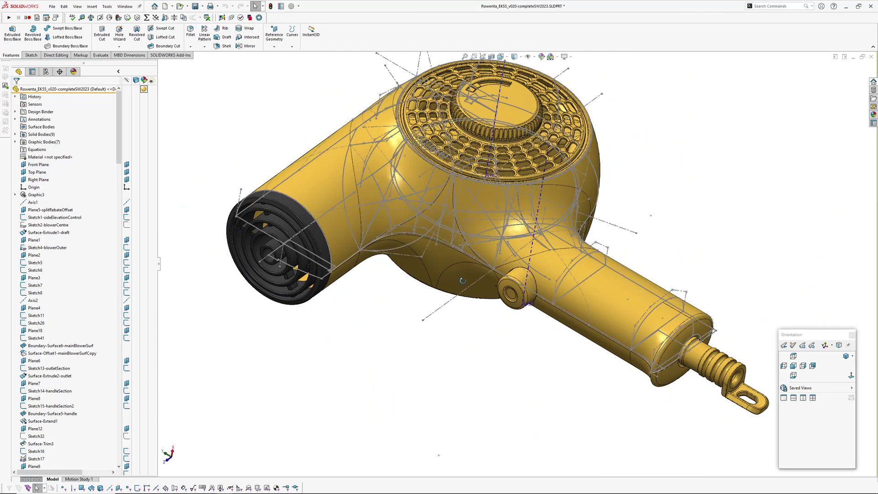
Step: Toggle Hide All Types repeatedly, leaving the remaining axes and sketches hidden
middle_click_drag(458, 392, 457, 353)
middle_click_drag(448, 322, 443, 376)
key("ctrl+shift+h")
key("ctrl+shift+h")
key("ctrl+shift+h")
key("ctrl+shift+h")
key("ctrl+shift+h")
key("ctrl+shift+h")
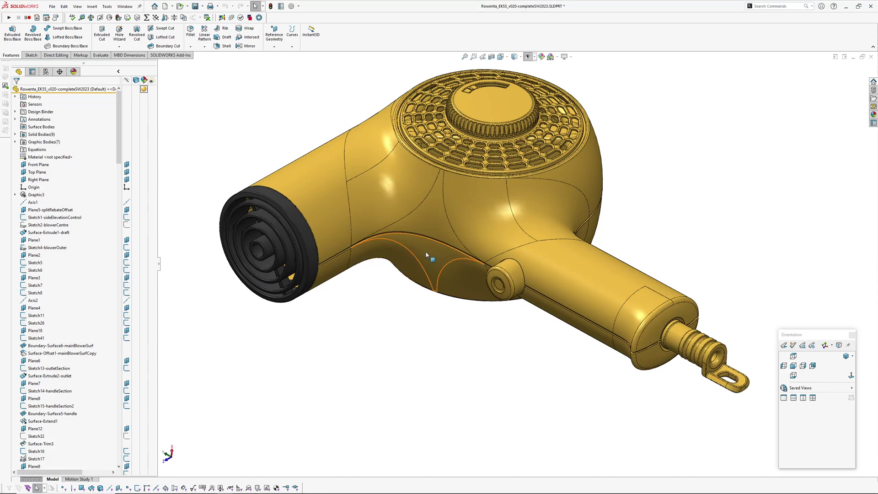
Step: Roll the model back to just after the Boundary-Surface19-handleEnd feature
middle_click_drag(425, 254, 419, 276)
middle_click_drag(430, 247, 273, 130, "ctrl")
left_click_drag(118, 142, 117, 369)
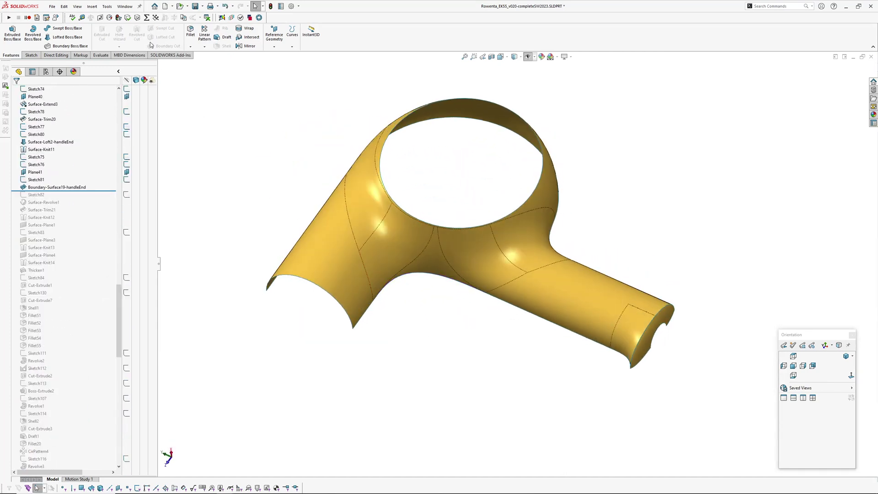
Step: Review the Display page of System Options, including the tangent edge, shaded edge and anti-aliasing settings
left_click(108, 6)
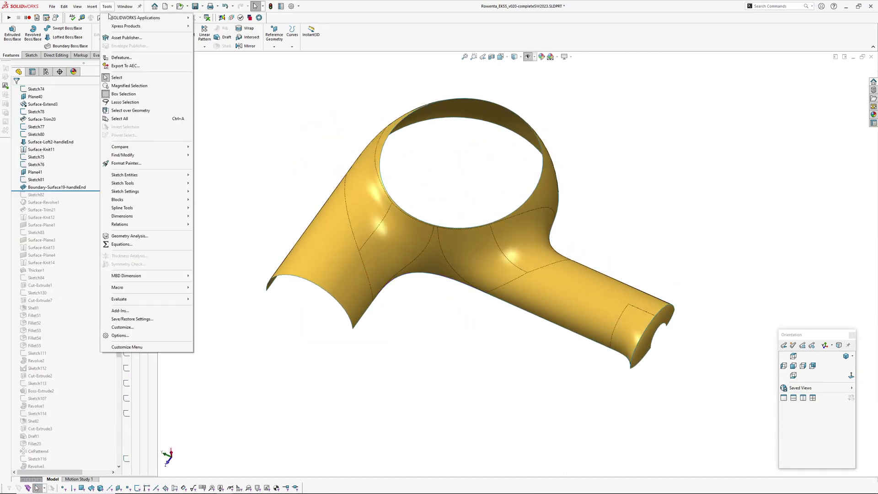
left_click(120, 335)
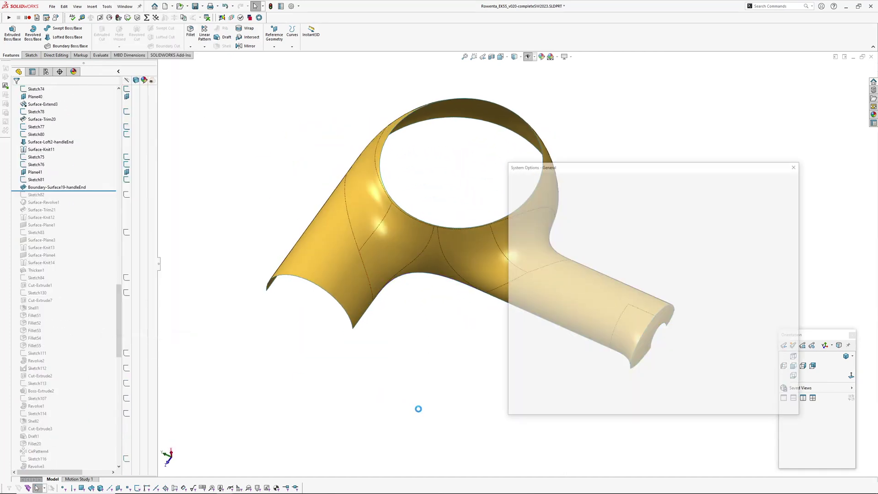
left_click_drag(598, 164, 539, 129)
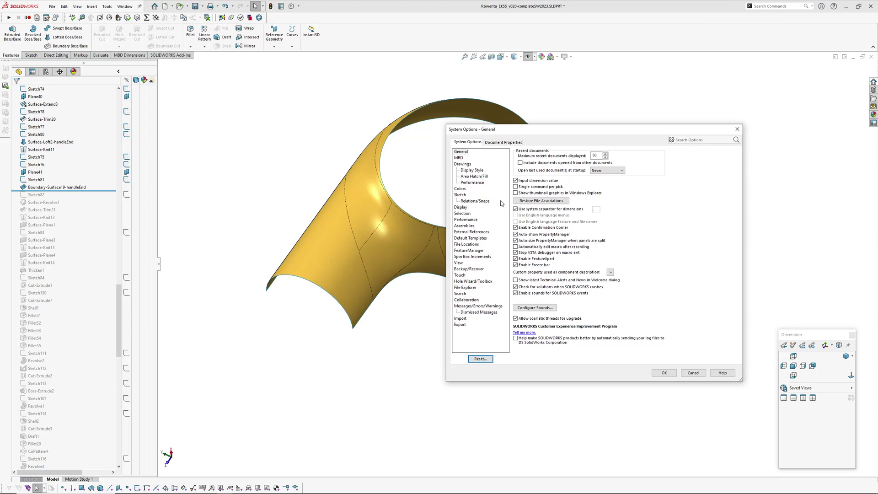
left_click(462, 208)
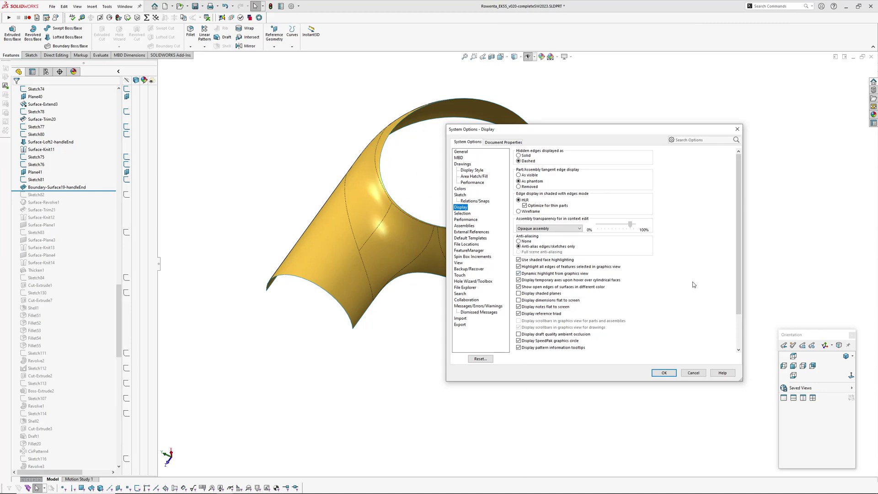
scroll(573, 287, "down", 3)
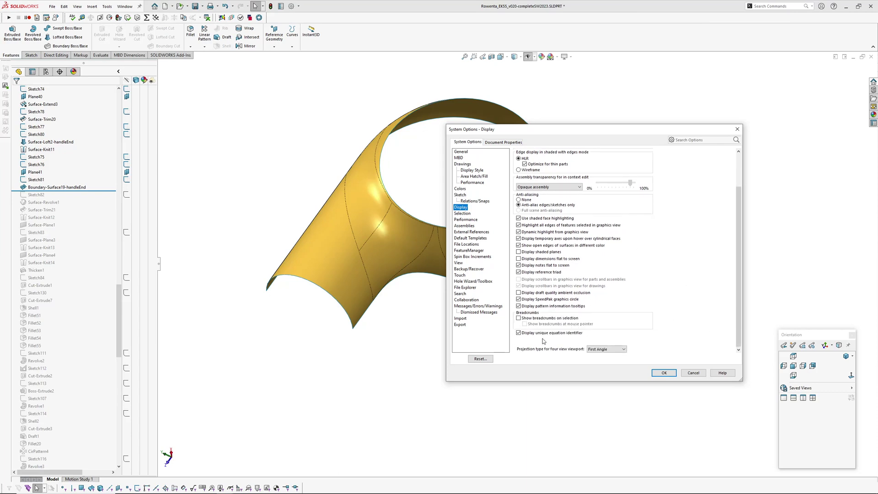
scroll(709, 329, "up", 3)
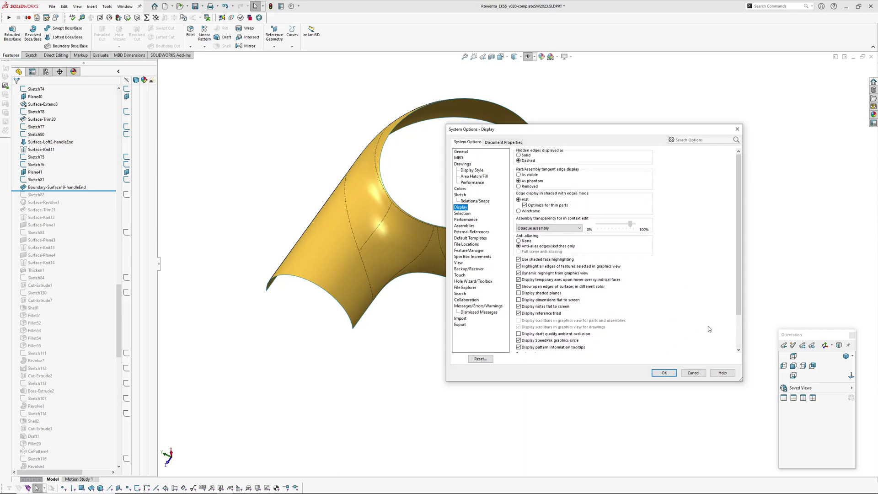
scroll(681, 274, "down", 2)
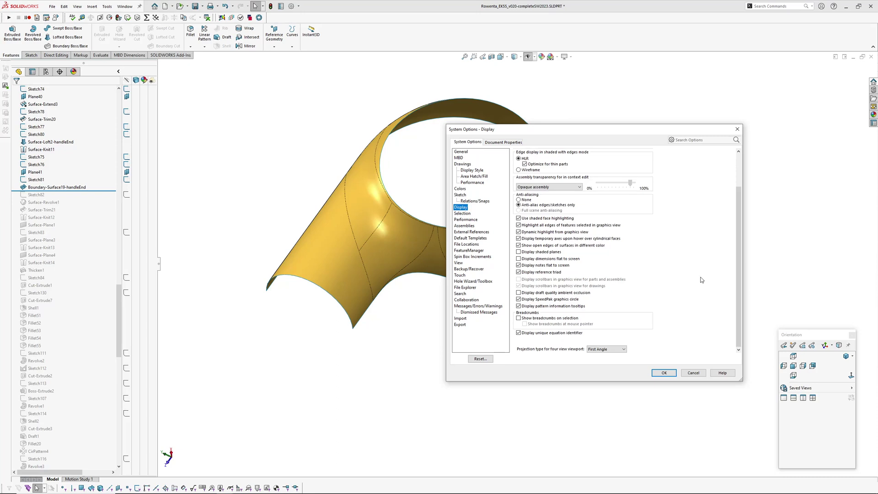
Step: Review the Performance and External References system options and the document's drafting standard, and close the options without saving
left_click(471, 221)
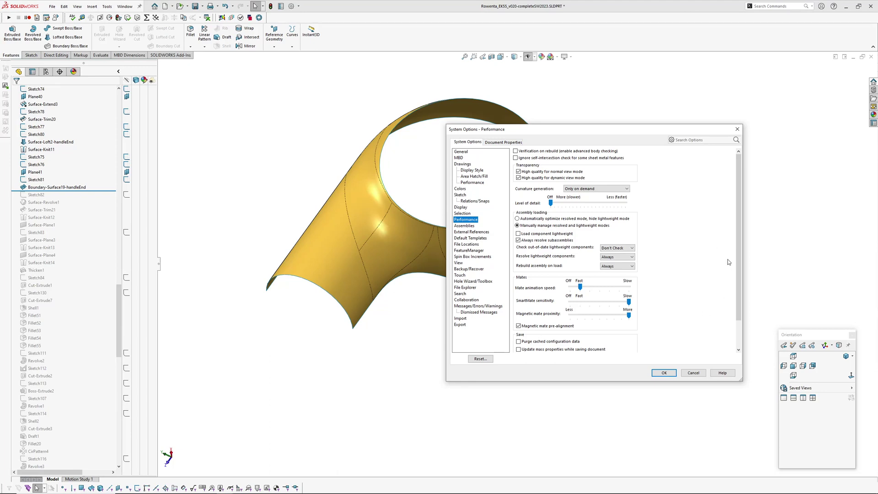
scroll(703, 259, "down", 2)
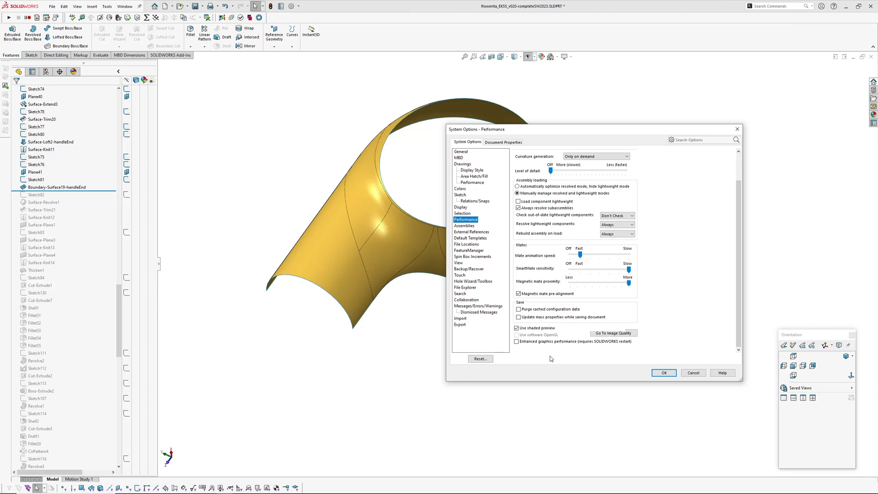
left_click(466, 232)
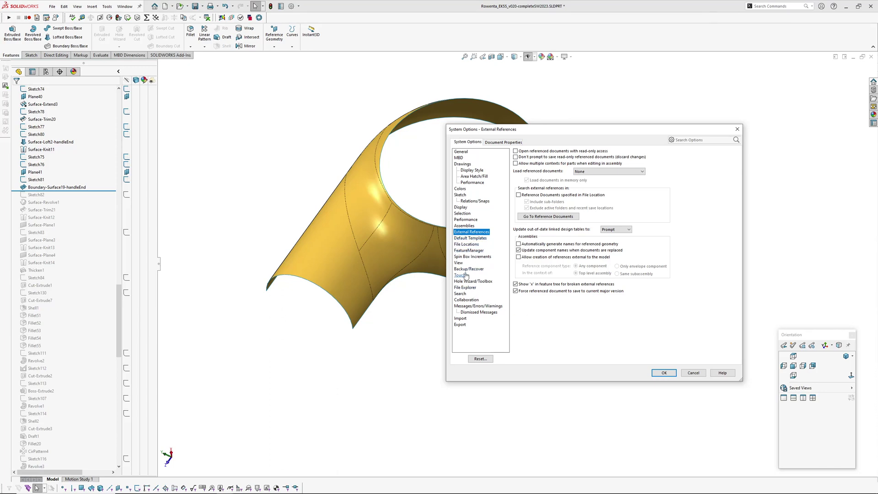
left_click(494, 144)
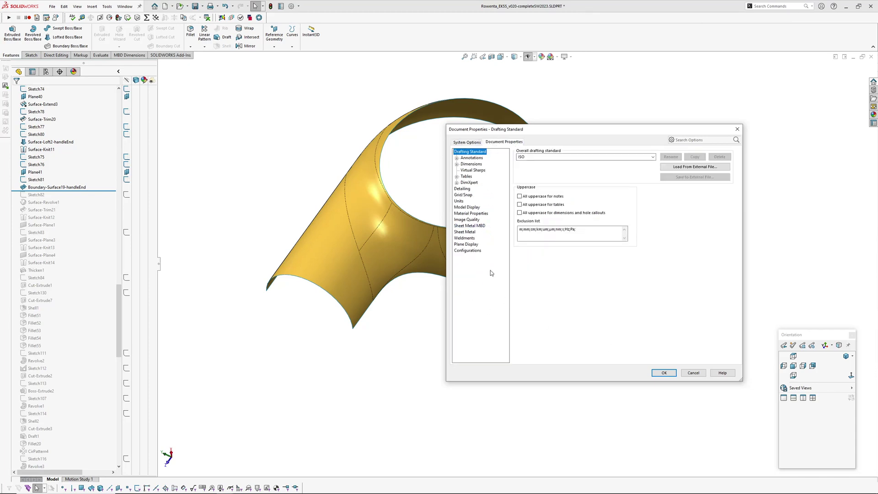
left_click(693, 373)
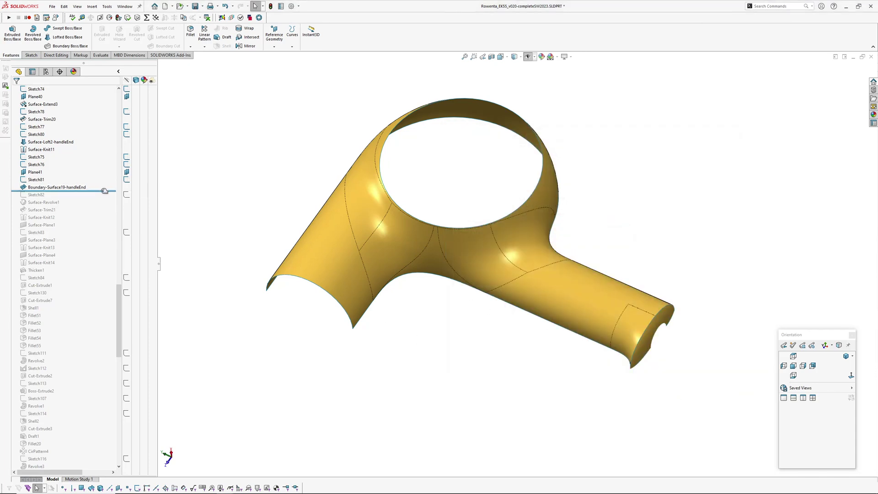
Step: Roll the model forward to just after Thicken1 and examine the solid blower body and its edges from several sides
mouse_move(104, 191)
left_mouse_down()
mouse_move(86, 311)
mouse_move(87, 273)
left_mouse_up()
scroll(434, 229, "down", 3)
middle_click_drag(434, 229, 503, 218)
scroll(485, 247, "up", 3)
middle_click_drag(461, 280, 506, 271)
scroll(530, 278, "up", 2)
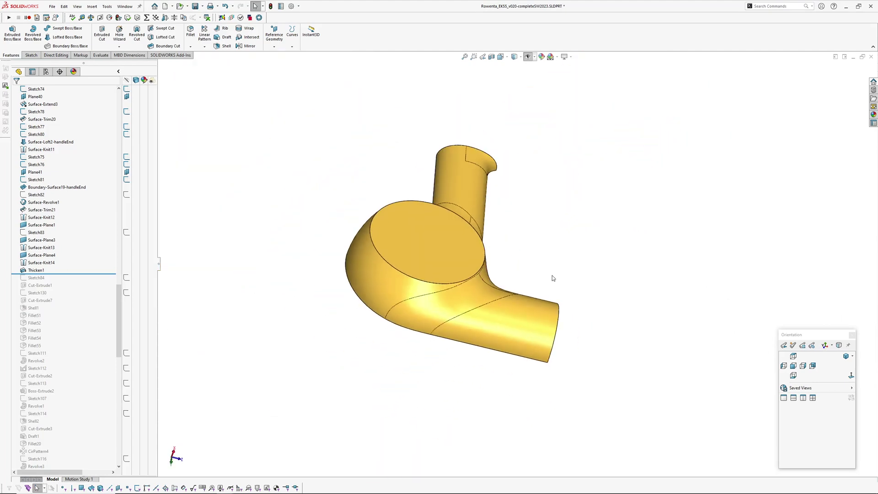
middle_click_drag(447, 313, 530, 241)
middle_click_drag(398, 298, 455, 258)
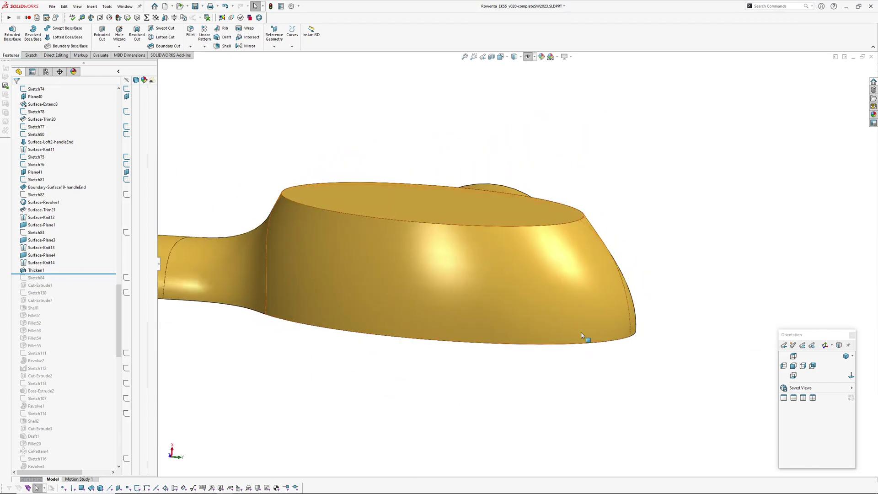
middle_click_drag(415, 223, 207, 257)
left_click_drag(66, 274, 67, 274)
Step: Review the shaded and wireframe resolution settings on the document's Image Quality page and accept them
left_click(107, 6)
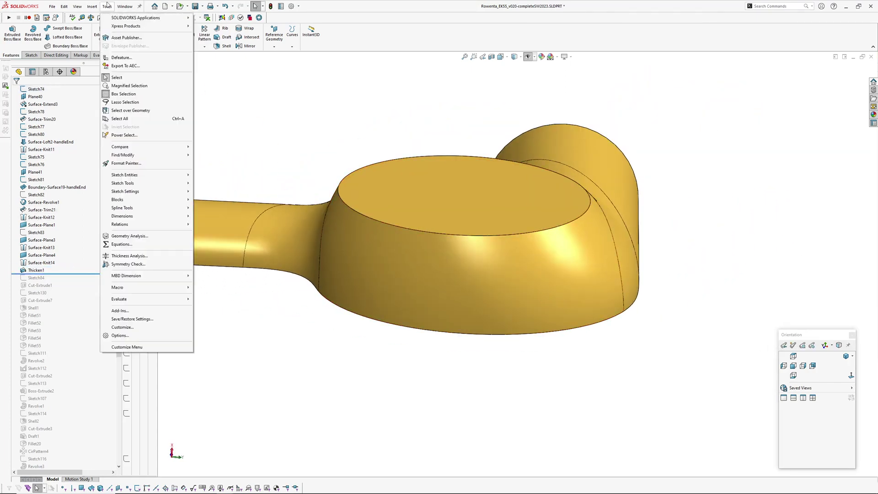
left_click(132, 337)
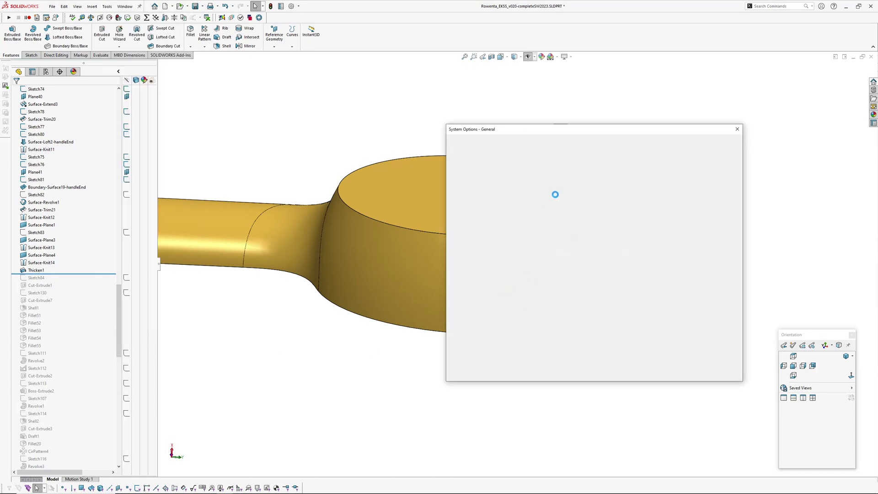
left_click(490, 142)
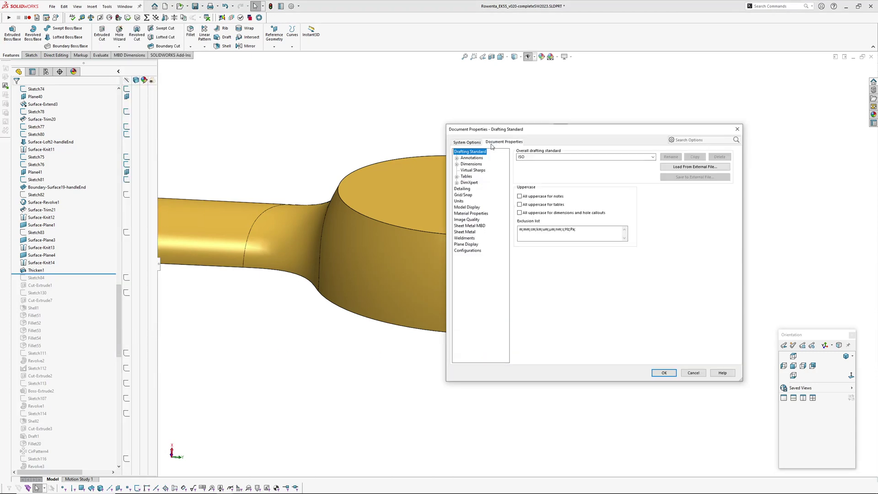
left_click(466, 219)
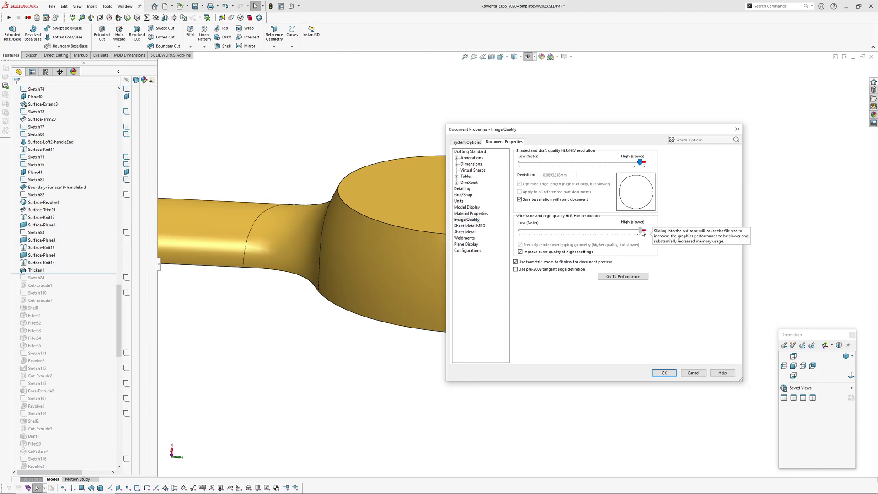
left_click(663, 373)
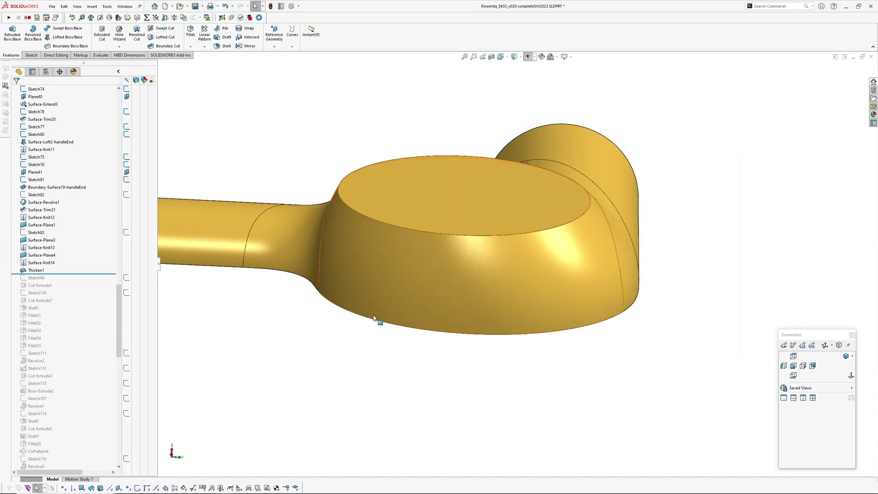
Step: Display the model as Shaded without edges and roll it back to just before Thicken1
mouse_move(558, 263)
middle_mouse_down()
mouse_move(567, 211)
mouse_move(546, 226)
mouse_move(552, 264)
middle_mouse_up()
left_click(522, 58)
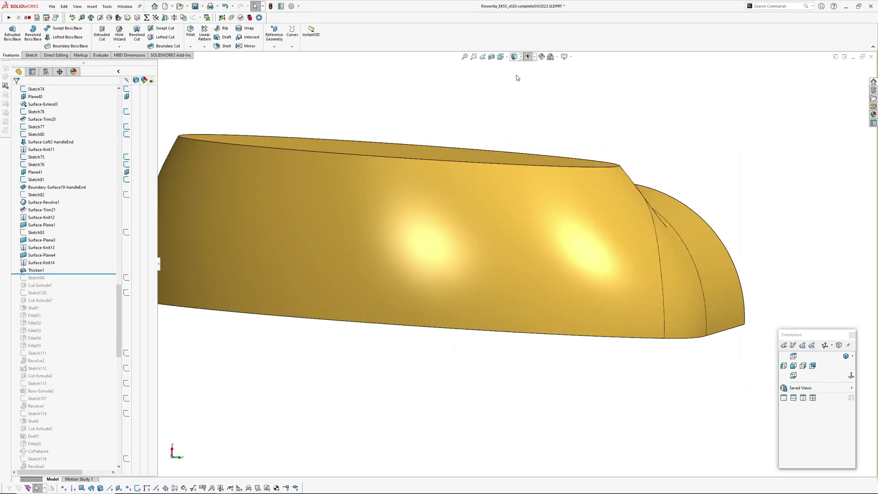
middle_click_drag(517, 78, 165, 239)
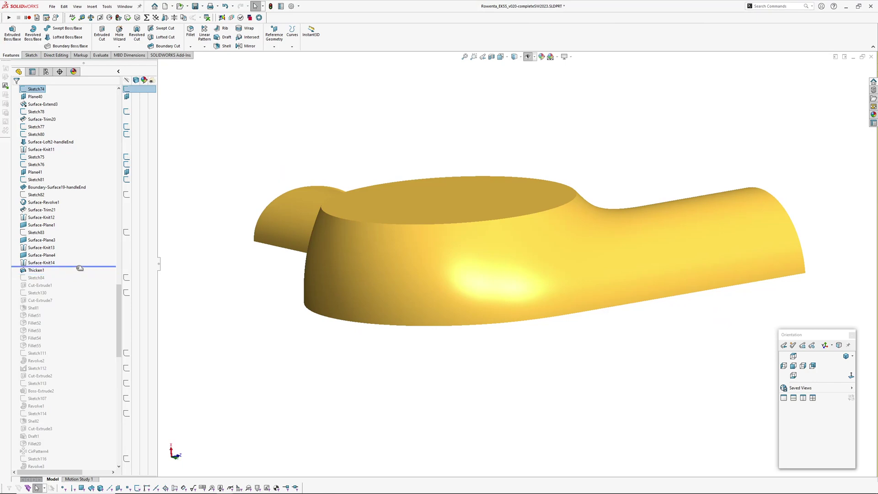
Step: Examine the outline and shading of the knitted blower surface from the handle and outlet sides
middle_click_drag(459, 299, 532, 284)
scroll(585, 246, "down", 1)
middle_click_drag(585, 246, 618, 291)
scroll(604, 249, "down", 1)
middle_click_drag(604, 249, 552, 253)
scroll(552, 259, "up", 2)
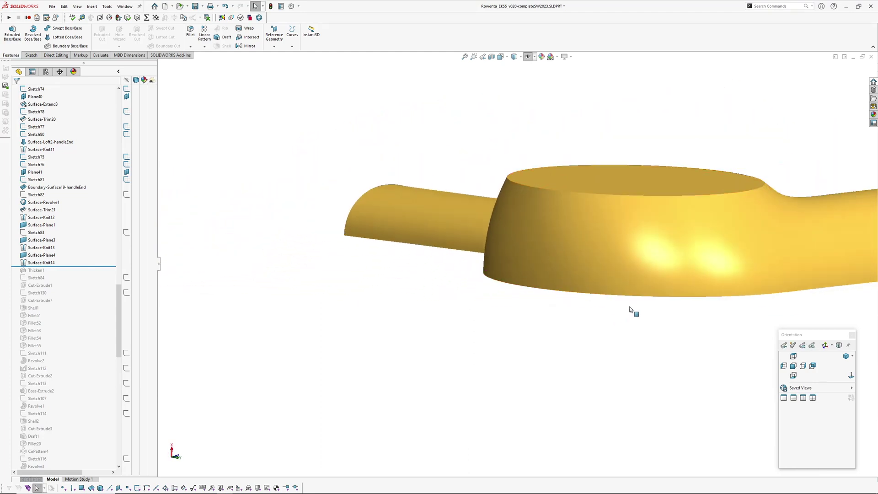
middle_click_drag(638, 303, 568, 335, "ctrl")
middle_click_drag(530, 306, 592, 308)
middle_click_drag(619, 362, 553, 369, "ctrl")
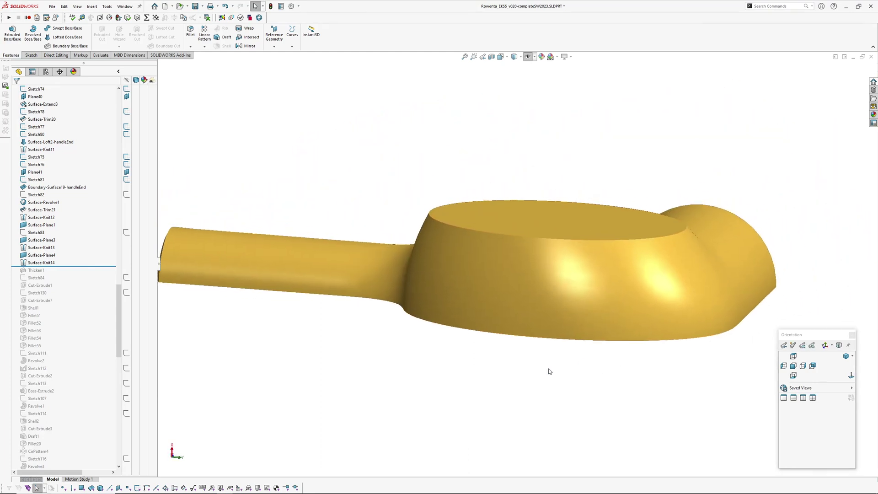
scroll(654, 270, "down", 2)
mouse_move(620, 270)
middle_mouse_down()
mouse_move(612, 247)
mouse_move(610, 264)
middle_mouse_up()
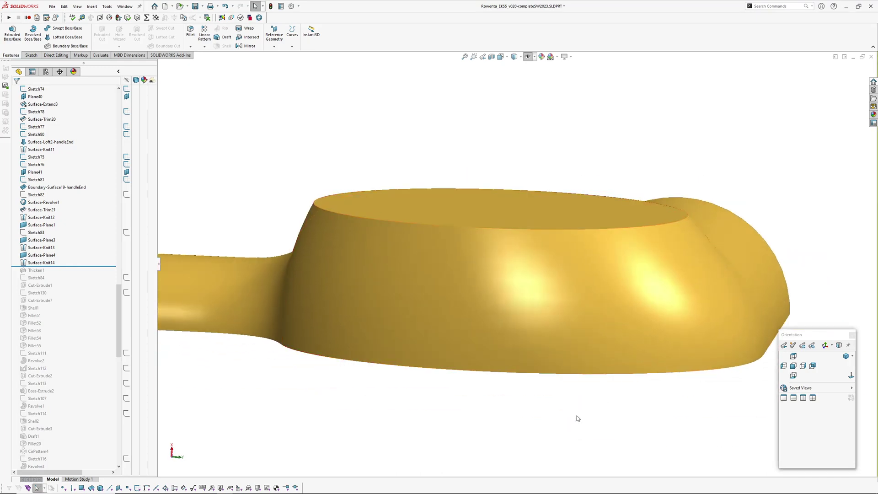
Step: Check the knitted surface's shaded deviation and wireframe resolution in the document's Image Quality settings and close the options
scroll(578, 418, "up", 2)
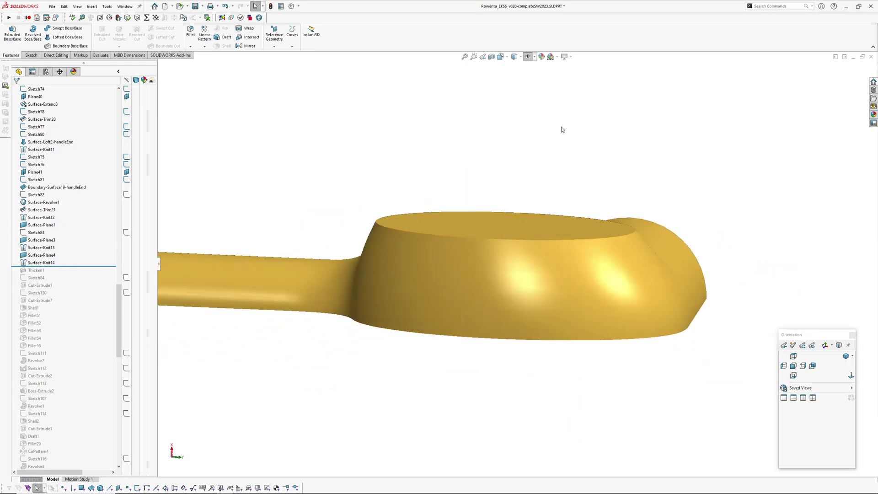
left_click(107, 6)
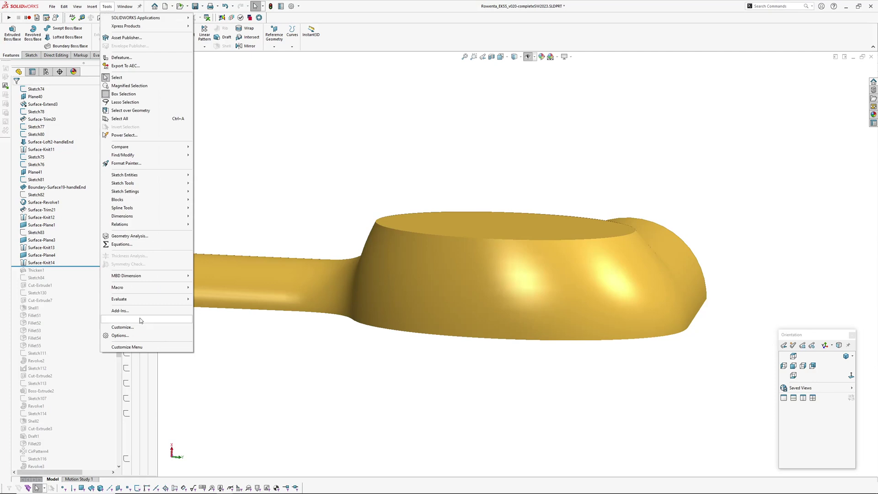
left_click(120, 335)
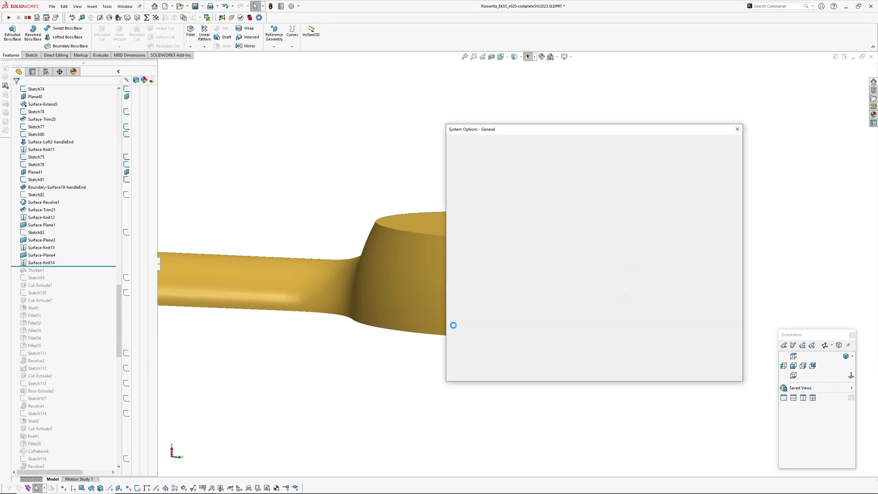
left_click(501, 142)
left_click(466, 220)
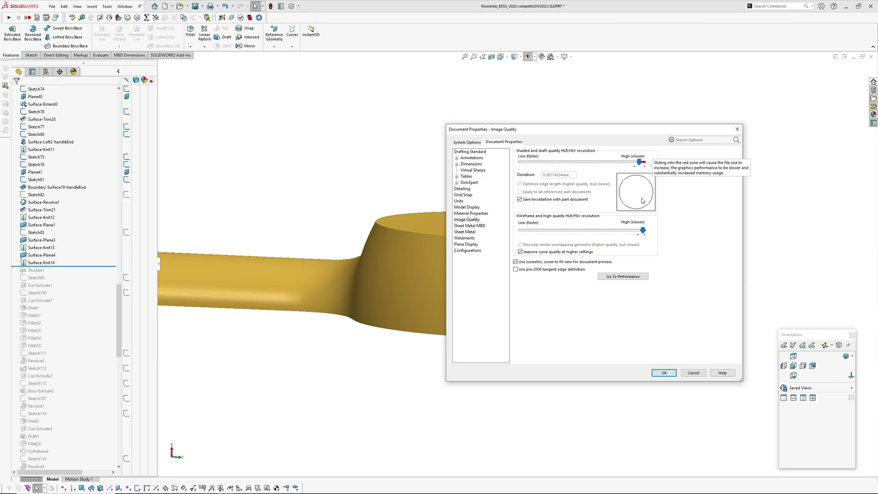
left_click(663, 373)
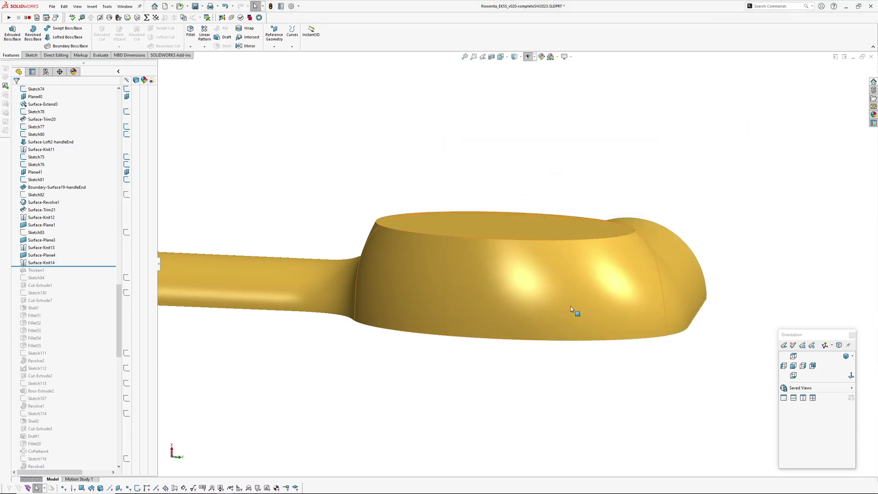
Step: Roll the model forward to just after Thicken1 and examine the shading of the solid blower body
scroll(575, 311, "down", 5)
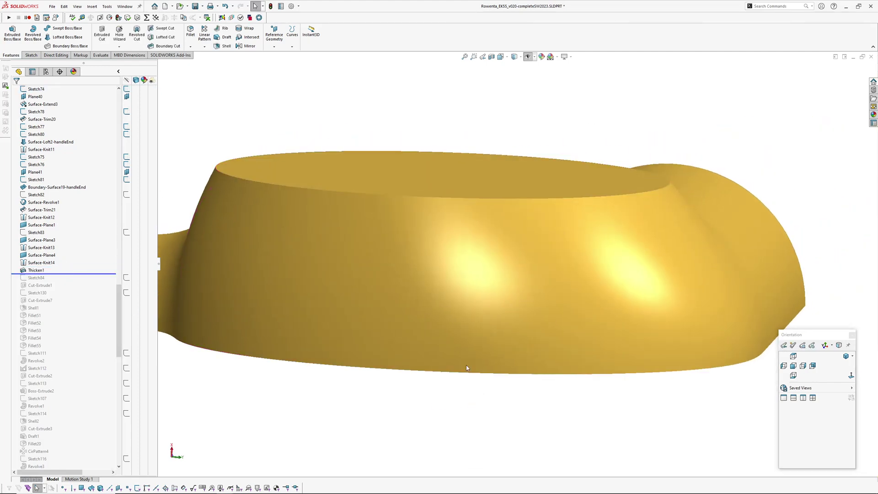
scroll(493, 291, "up", 3)
middle_click_drag(582, 288, 396, 171)
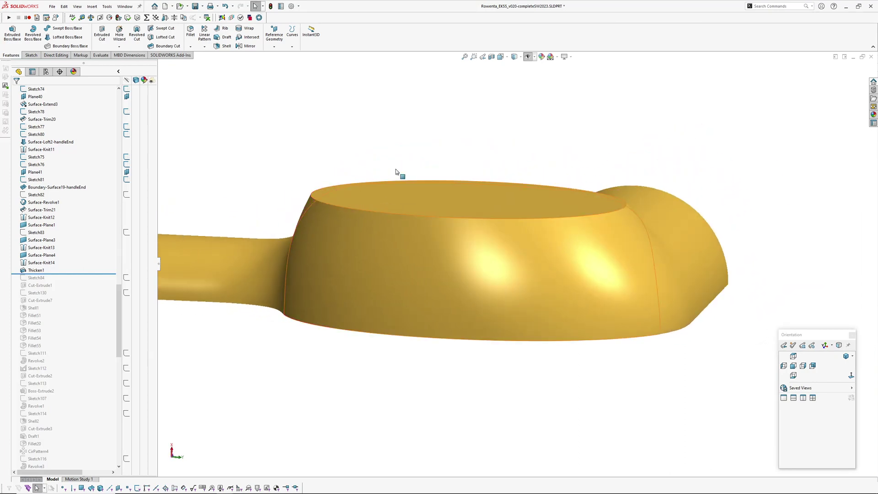
Step: Set the document's shaded and wireframe resolutions near the high end of the Image Quality range and accept them
left_click(110, 7)
left_click(175, 337)
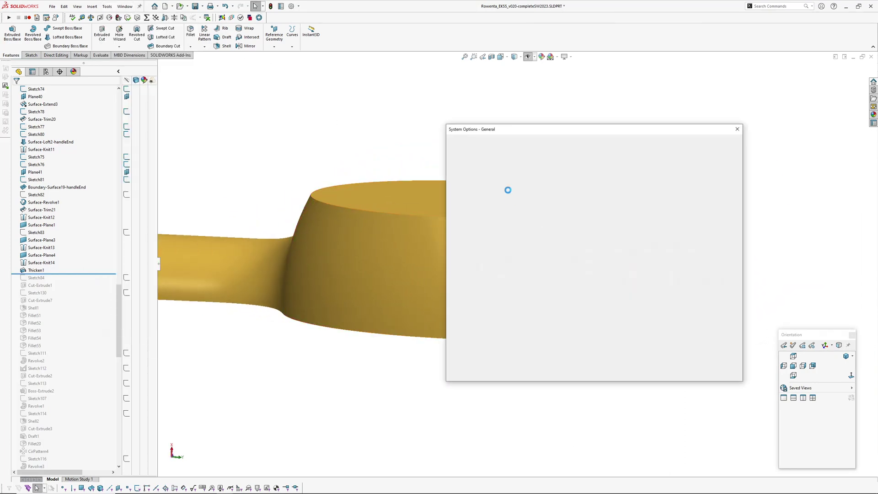
left_click(502, 143)
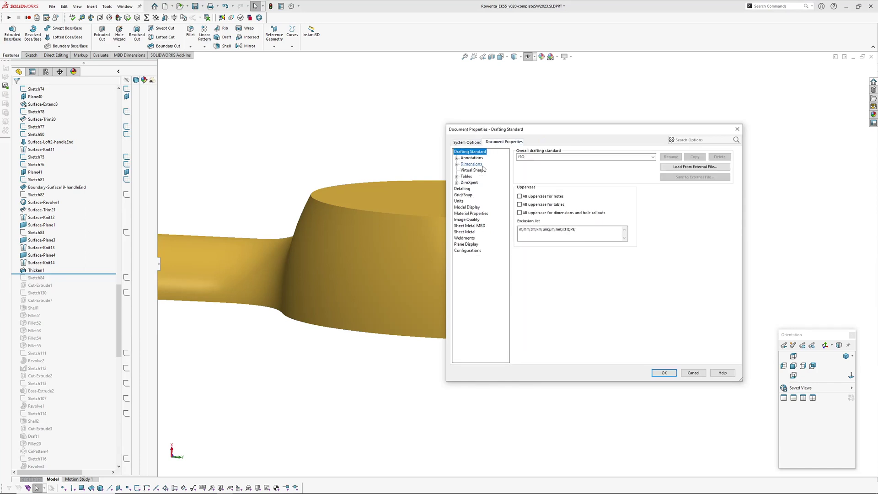
left_click(465, 220)
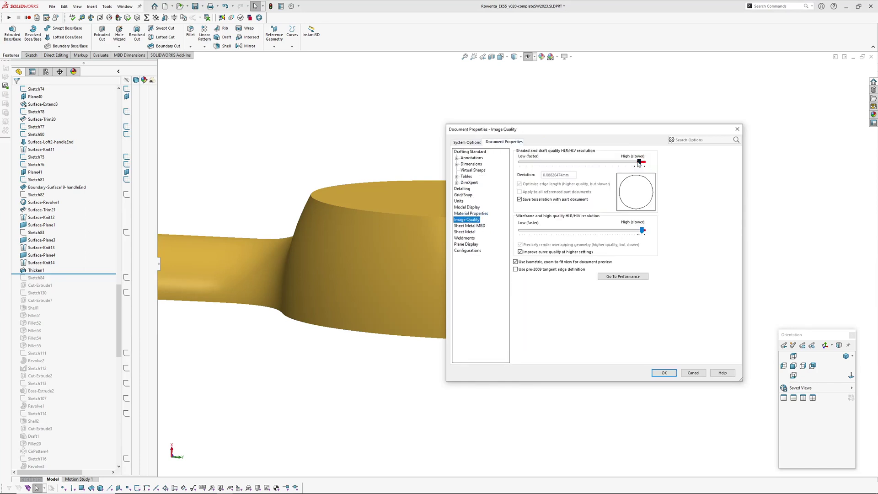
left_click(643, 231)
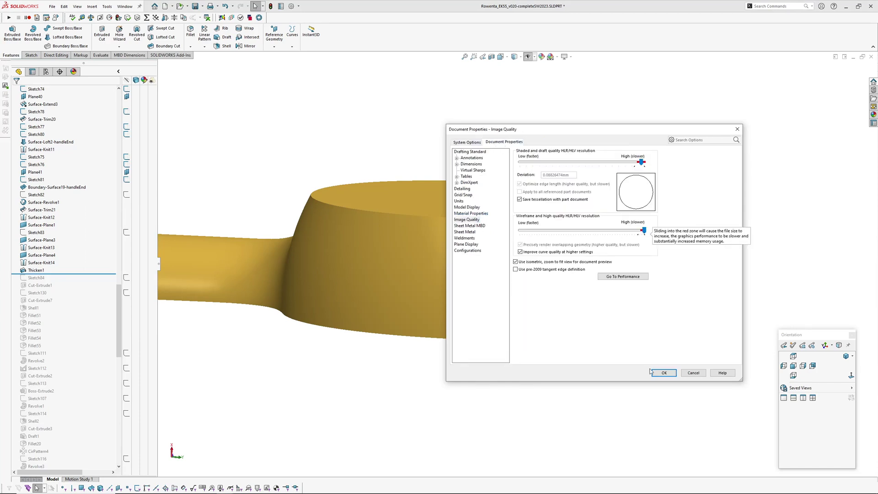
key("Return")
Step: Examine the shading and outlines of the solid blower body from the outlet, the round face and the handle
middle_click_drag(529, 377, 469, 283)
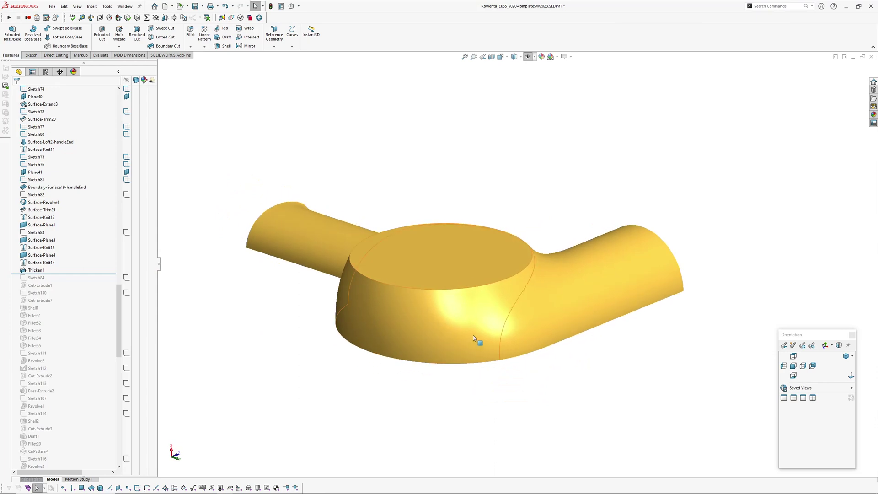
mouse_move(476, 332)
middle_mouse_down()
mouse_move(476, 306)
mouse_move(487, 318)
middle_mouse_up()
middle_click_drag(442, 379, 393, 335)
scroll(315, 228, "down", 5)
middle_click_drag(314, 228, 430, 276)
scroll(450, 270, "up", 4)
middle_click_drag(345, 248, 521, 357)
scroll(532, 278, "down", 4)
scroll(564, 362, "up", 5)
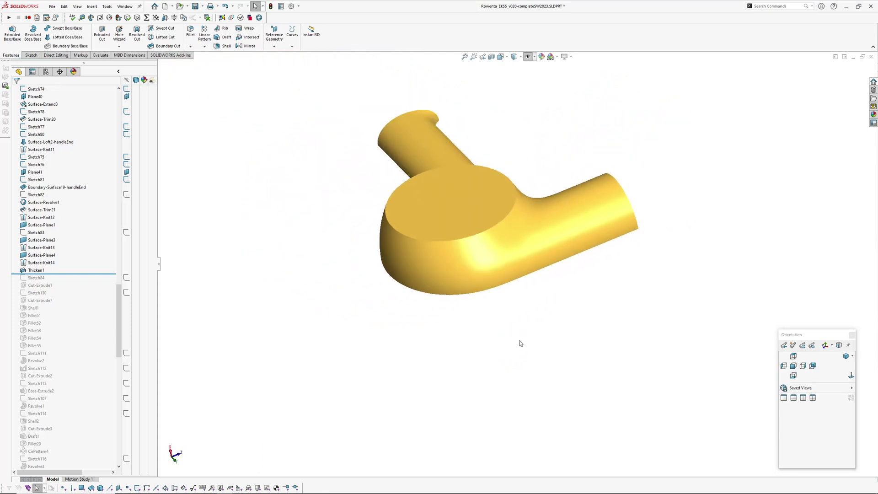
middle_click_drag(459, 299, 462, 361)
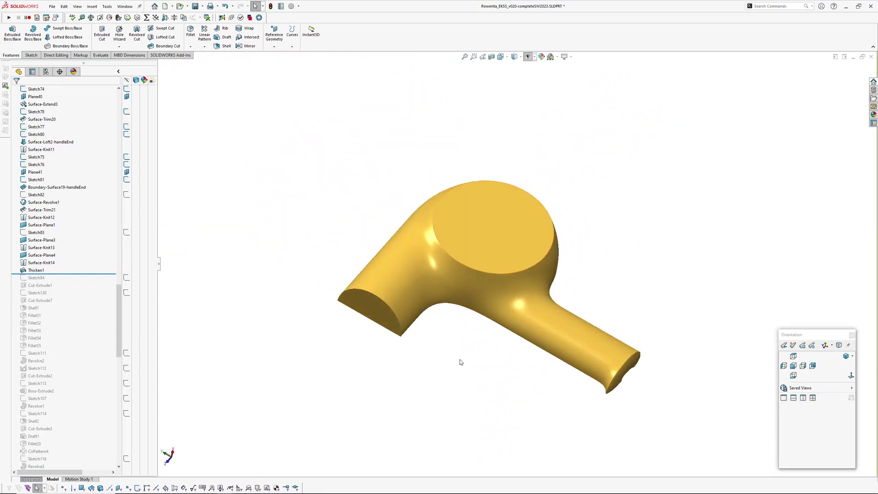
Step: Display Zebra Stripes on the blower body with zebra.png as the environment image and examine the stripe flow
key("z")
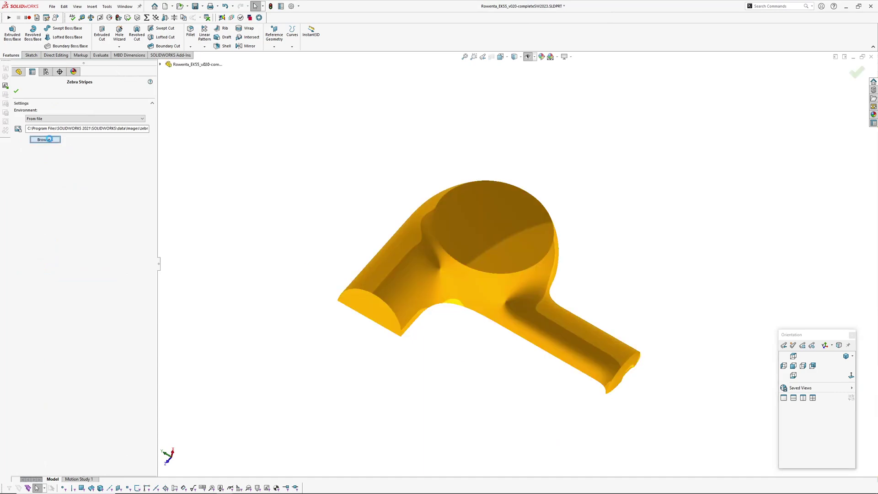
left_click(45, 139)
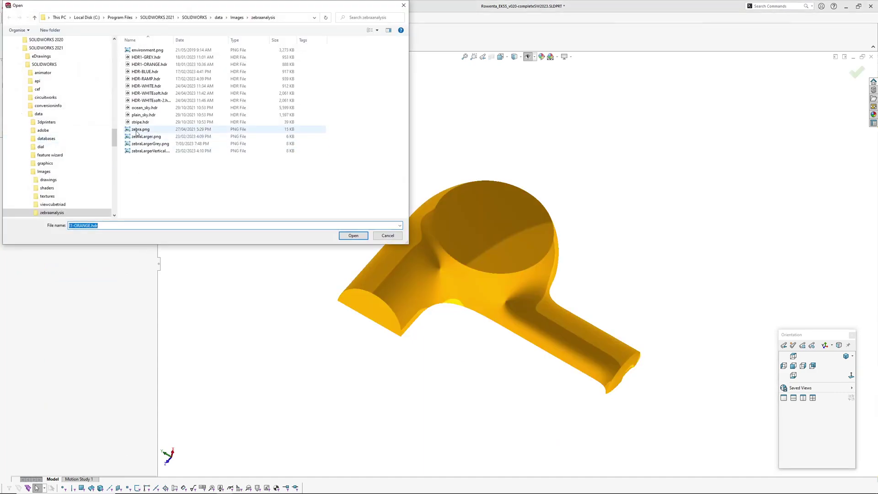
left_click(349, 237)
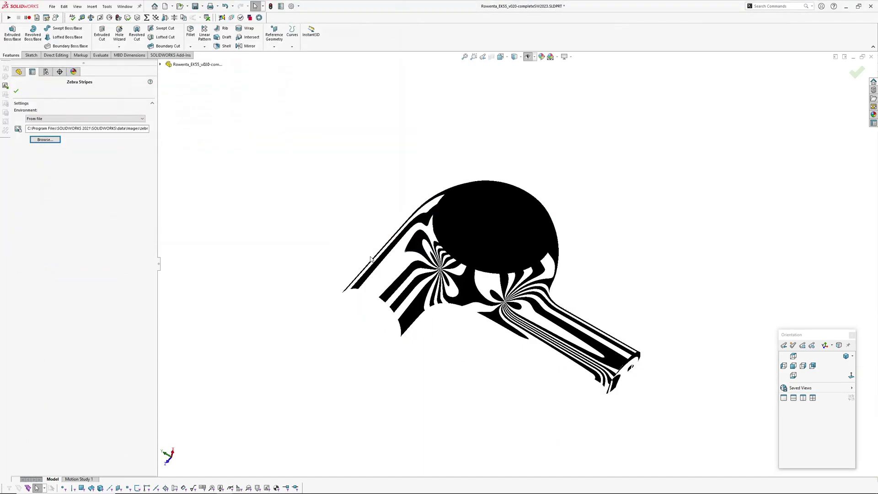
scroll(476, 284, "down", 5)
key("Return")
middle_click_drag(466, 258, 534, 278)
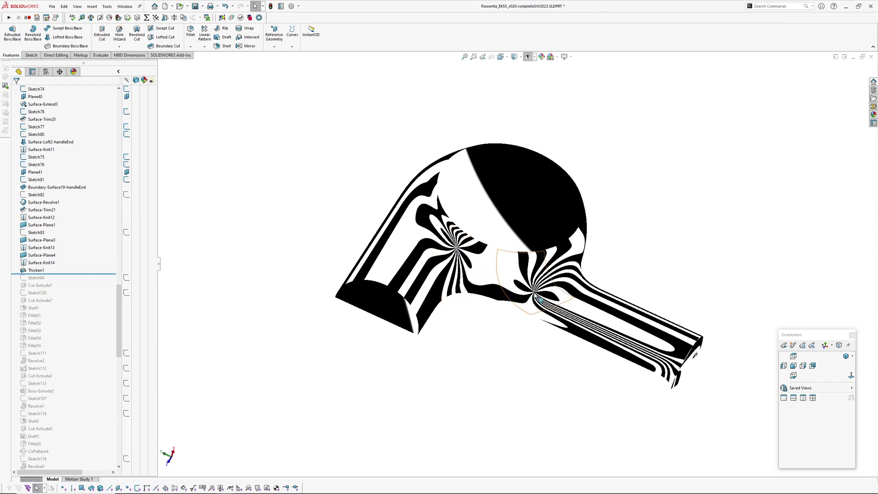
middle_click_drag(483, 181, 438, 186)
scroll(503, 318, "down", 2)
middle_click_drag(507, 277, 496, 353)
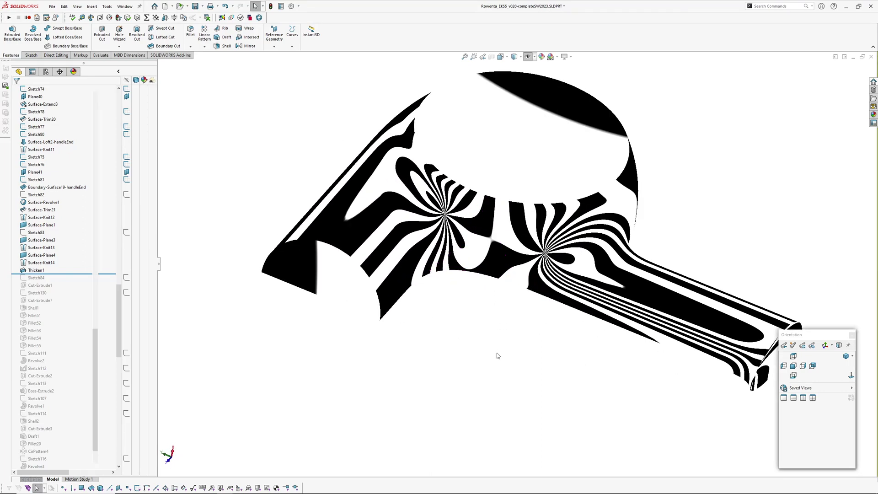
Step: Switch to the mtbHeadTube part and examine its zebra stripes around the tube junction
key("ctrl+Tab")
scroll(498, 353, "up", 3)
middle_click_drag(515, 315, 519, 251)
right_click_drag(573, 259, 425, 328)
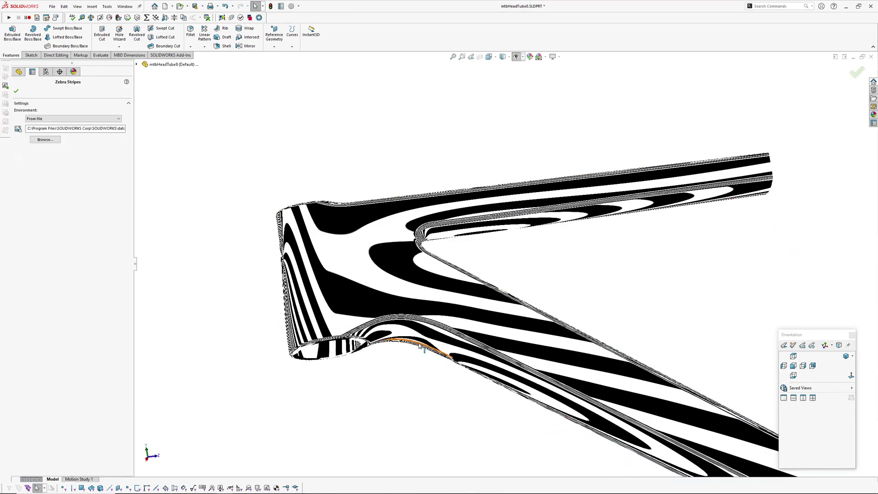
key("Return")
middle_click_drag(414, 344, 350, 271)
scroll(350, 271, "down", 4)
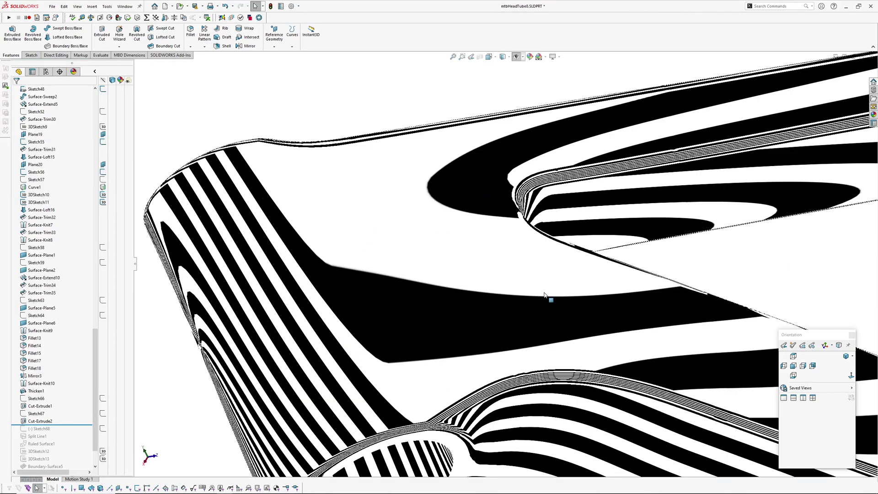
scroll(512, 266, "up", 3)
right_click_drag(512, 266, 410, 270)
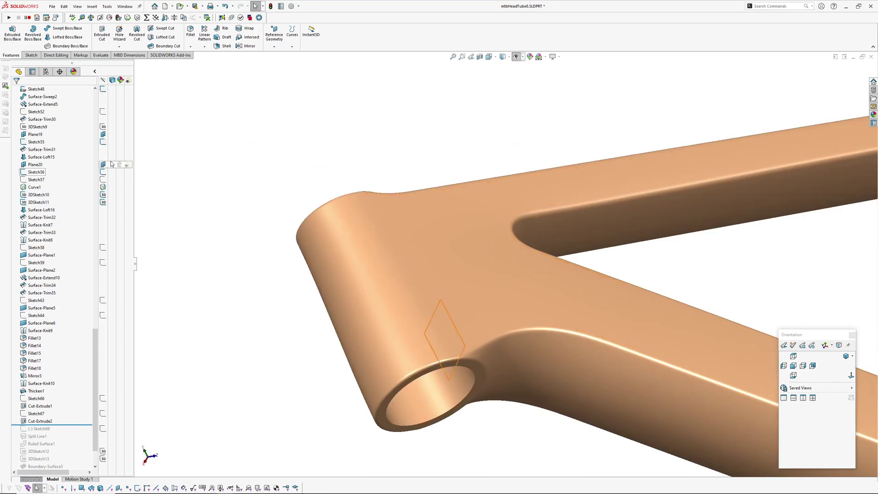
Step: Display the head tube with HDR1-ORANGE.hdr as the Zebra Stripes environment and examine the reflections around the junction
key("z")
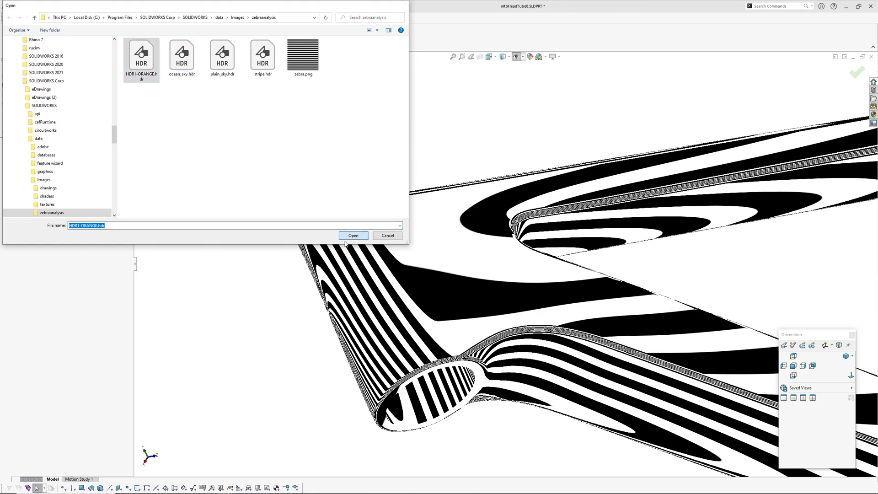
key("Return")
middle_click_drag(409, 287, 506, 259)
scroll(512, 352, "down", 5)
scroll(481, 199, "up", 5)
middle_click_drag(481, 203, 495, 249)
scroll(335, 374, "up", 3)
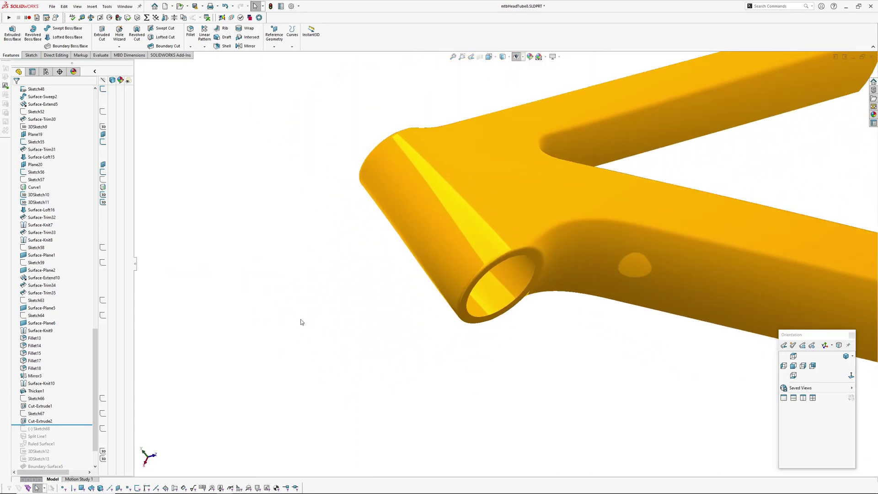
middle_click_drag(302, 319, 541, 277)
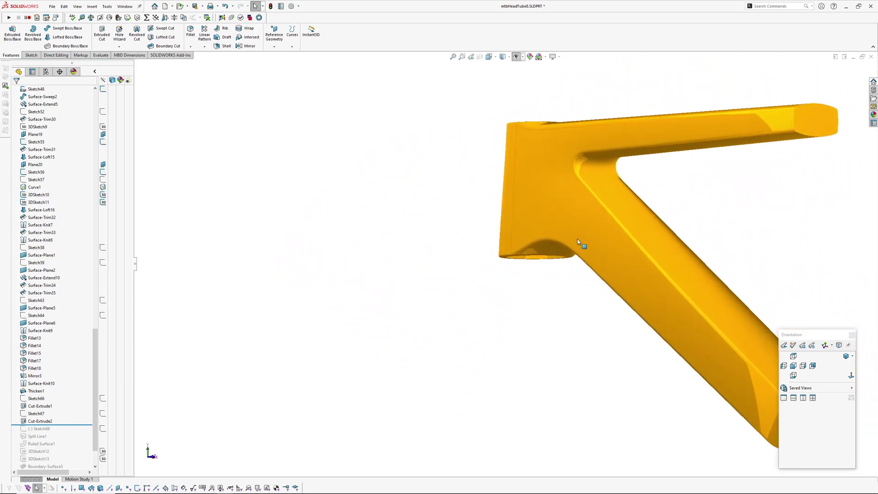
scroll(578, 243, "down", 3)
middle_click_drag(549, 205, 537, 346)
Step: Toggle the zebra environment display to compare it with the plain shading of the head tube
right_click_drag(537, 346, 551, 302)
middle_click_drag(550, 303, 560, 365)
right_click_drag(560, 365, 537, 306)
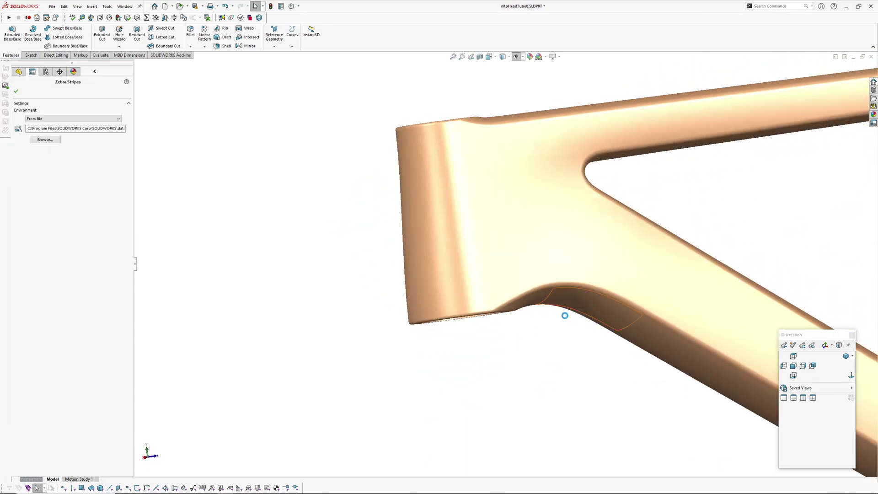
middle_click_drag(548, 307, 531, 302, "ctrl")
key("Escape")
Step: Display the curvature colours on the head tube, examine them around the junction and turn them off
right_click_drag(532, 312, 498, 319)
mouse_move(498, 319)
middle_mouse_down()
mouse_move(439, 319)
mouse_move(475, 319)
mouse_move(468, 268)
mouse_move(439, 275)
mouse_move(466, 268)
mouse_move(506, 223)
mouse_move(476, 245)
middle_mouse_up()
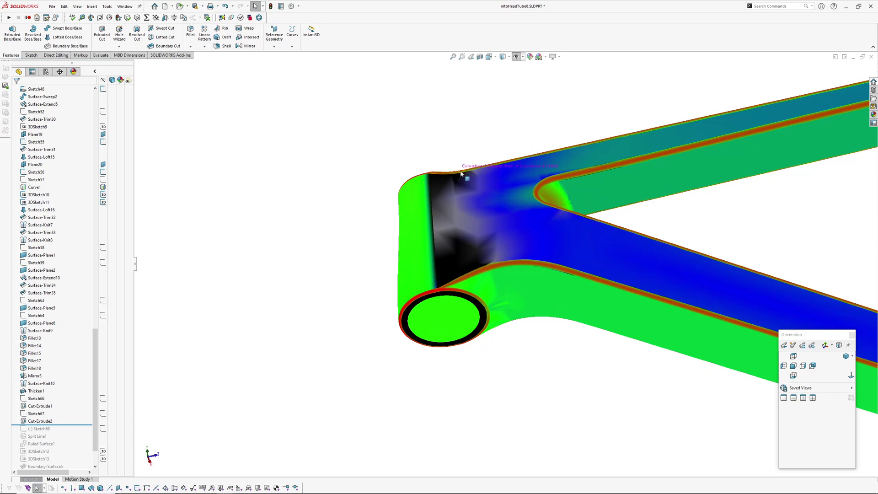
middle_click_drag(291, 260, 296, 283)
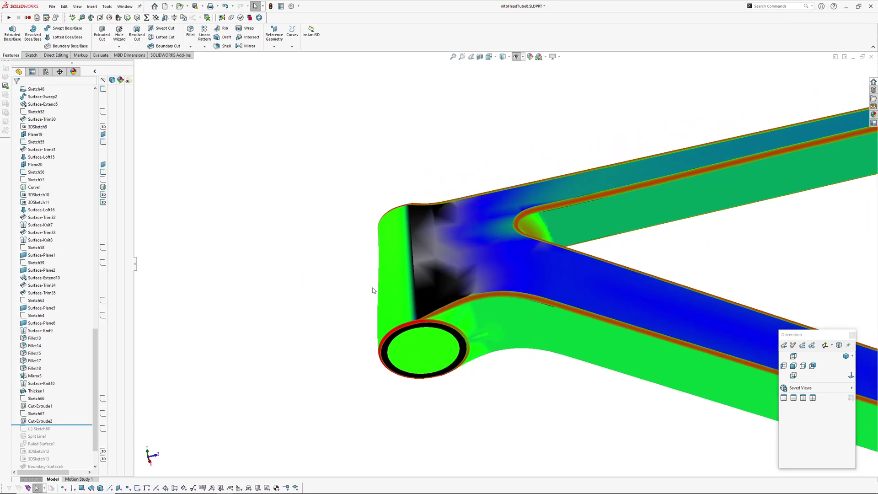
middle_click_drag(377, 286, 449, 251)
scroll(449, 252, "down", 2)
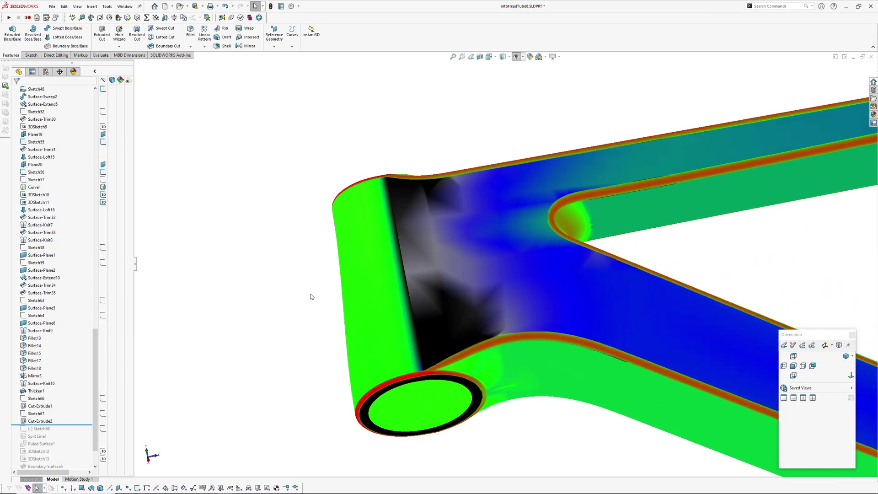
key("c")
Step: Examine the plain shaded head tube and the blends into both frame tubes from several sides
scroll(387, 279, "up", 1)
mouse_move(445, 286)
middle_mouse_down("ctrl")
mouse_move(447, 243)
mouse_move(461, 308)
middle_mouse_up("ctrl")
mouse_move(446, 252)
middle_mouse_down("ctrl")
mouse_move(453, 303)
mouse_move(432, 269)
mouse_move(343, 279)
mouse_move(241, 267)
mouse_move(256, 270)
middle_mouse_up("ctrl")
middle_click_drag(457, 282, 500, 264)
middle_click_drag(525, 341, 537, 328)
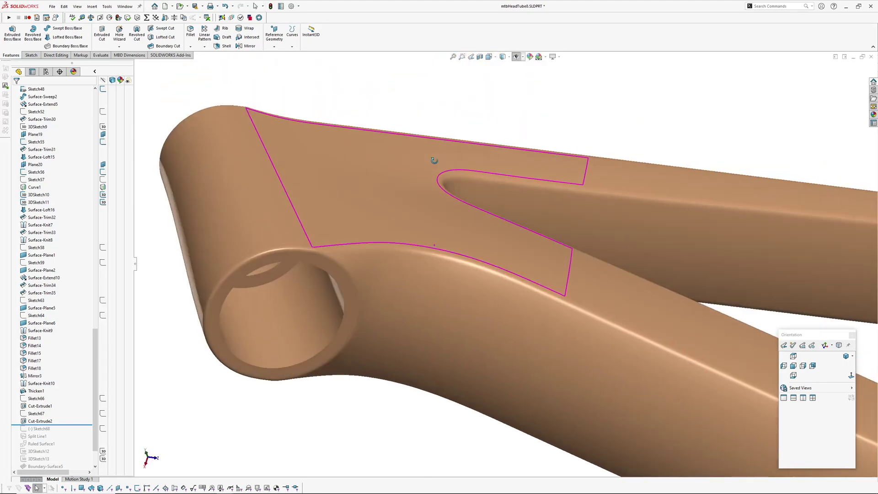
middle_click_drag(435, 161, 529, 270)
scroll(529, 270, "up", 3)
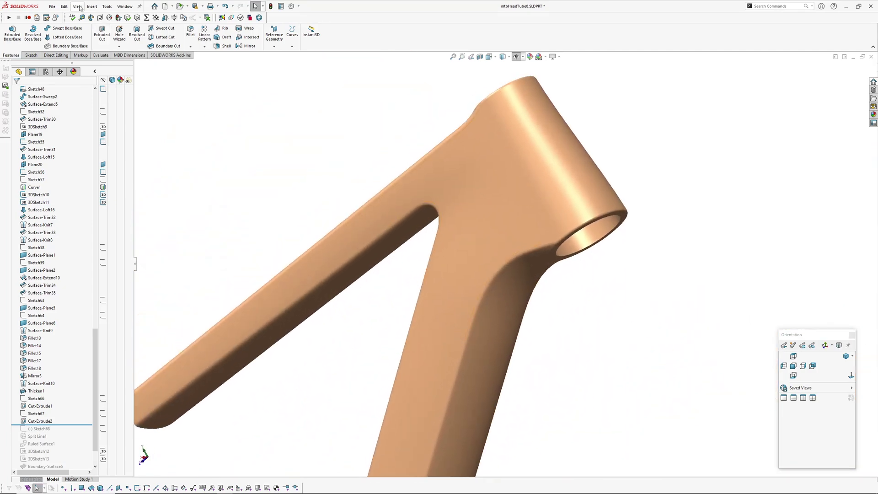
left_click(341, 172)
middle_click_drag(433, 219, 565, 253)
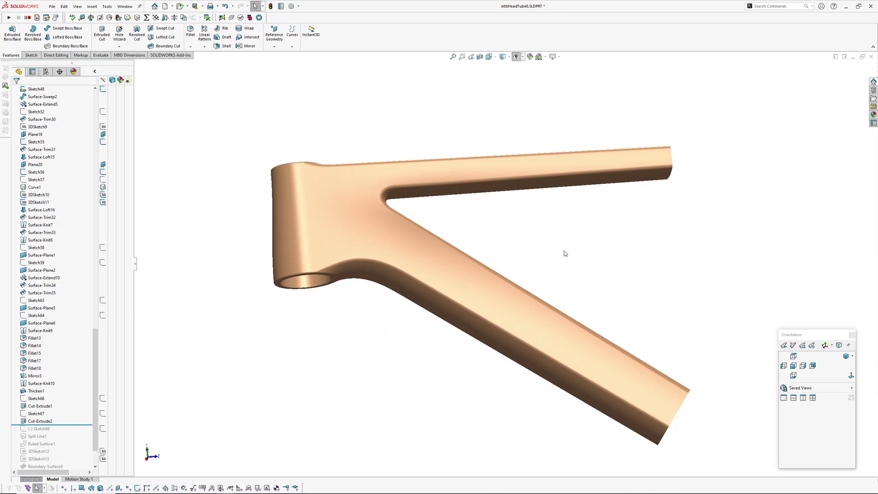
middle_click_drag(554, 247, 598, 265)
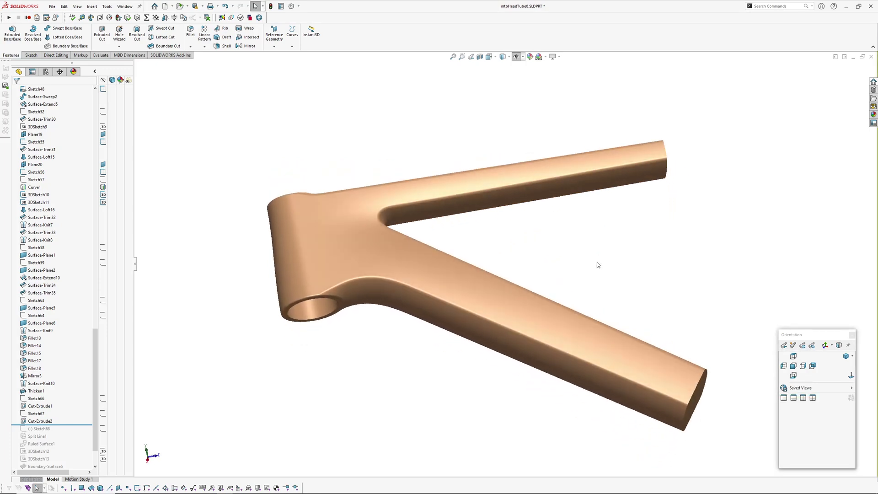